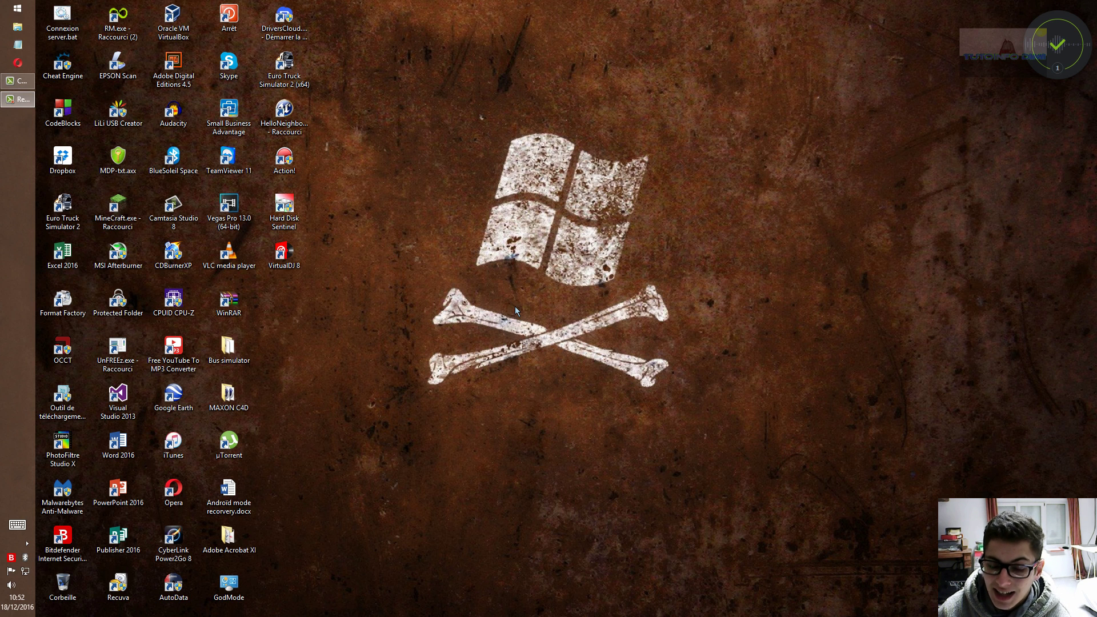
Look up the Qualcomm Atheros AR9485 wireless card in the Gestionnaire de périphériques and close the window.
{"action": "right_click", "coordinate": [17, 8]}
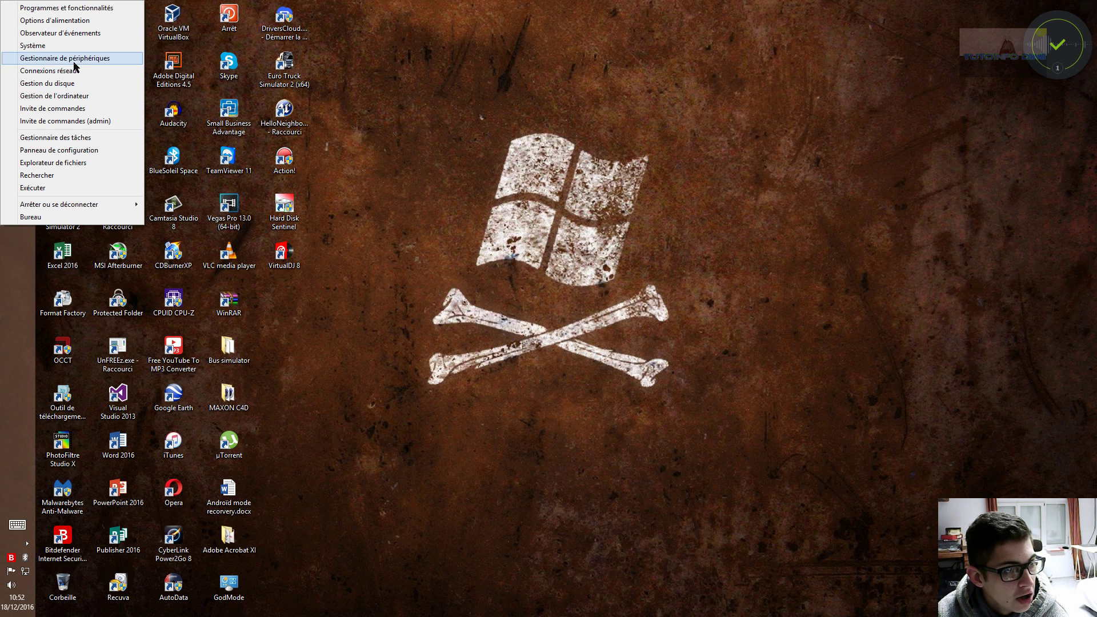
{"action": "left_click", "coordinate": [65, 58]}
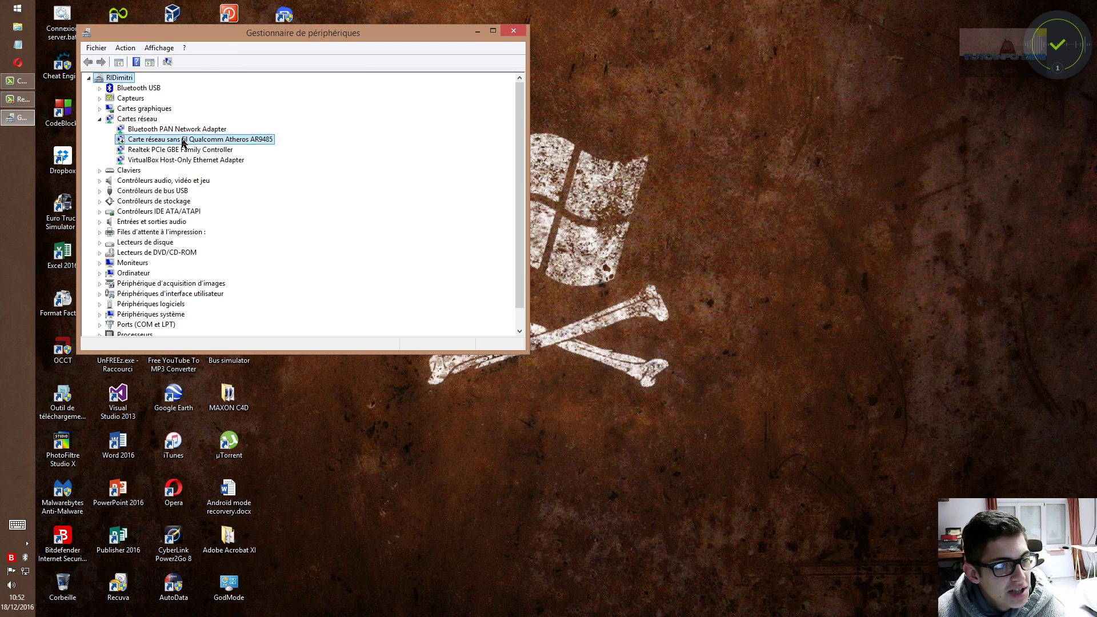
{"action": "right_click", "coordinate": [183, 140]}
{"action": "left_click", "coordinate": [398, 143]}
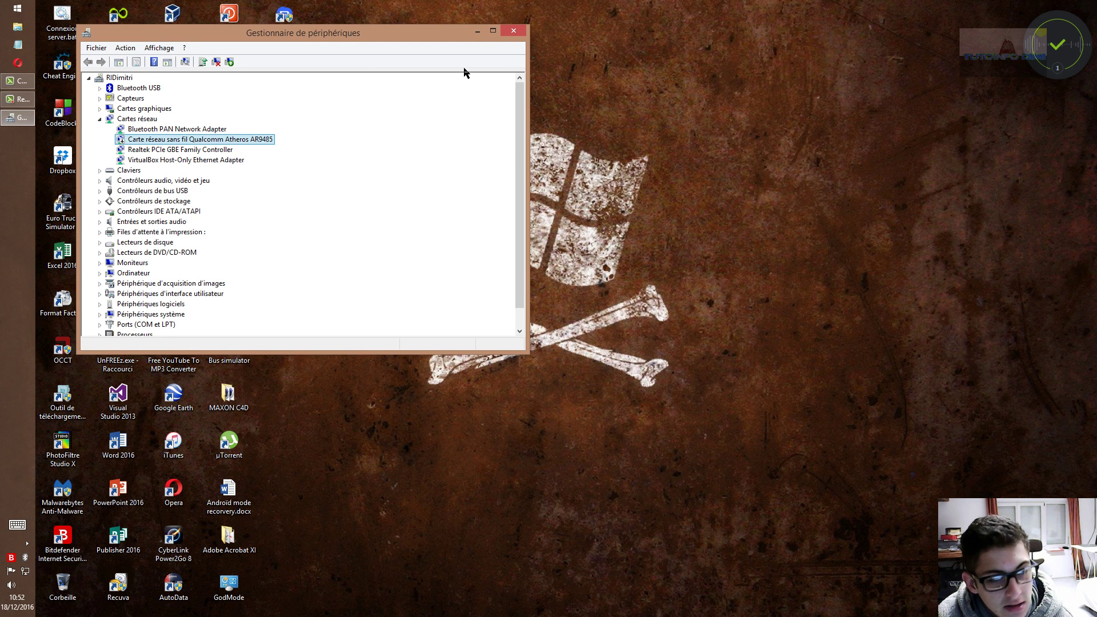
{"action": "left_click", "coordinate": [514, 32]}
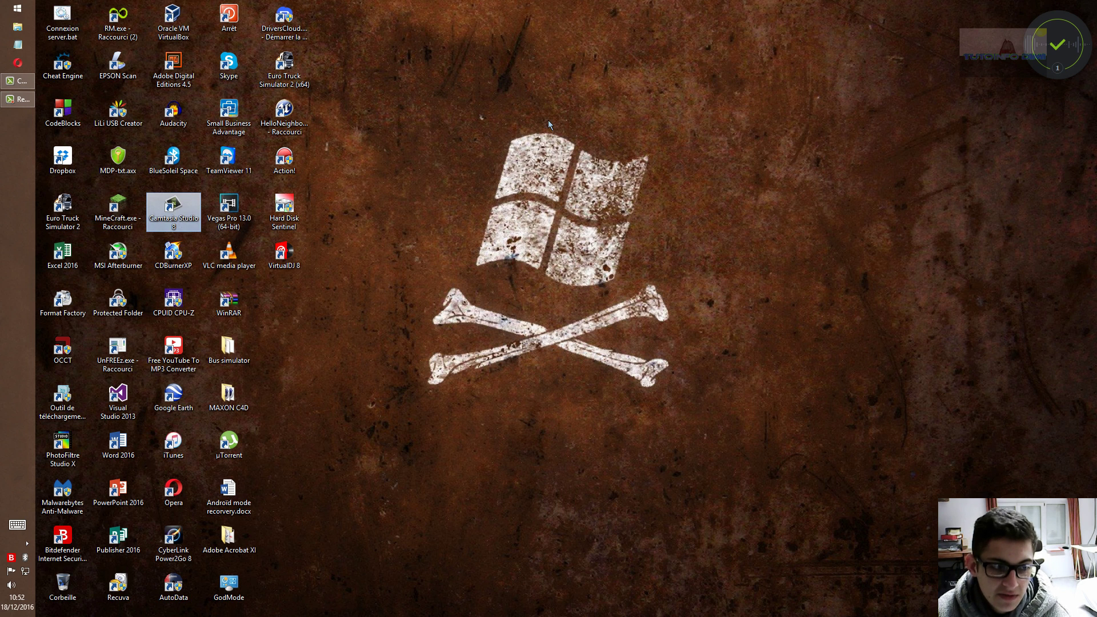
Switch to the Opera browser and open the website ma-config.com.
{"action": "left_click", "coordinate": [17, 62]}
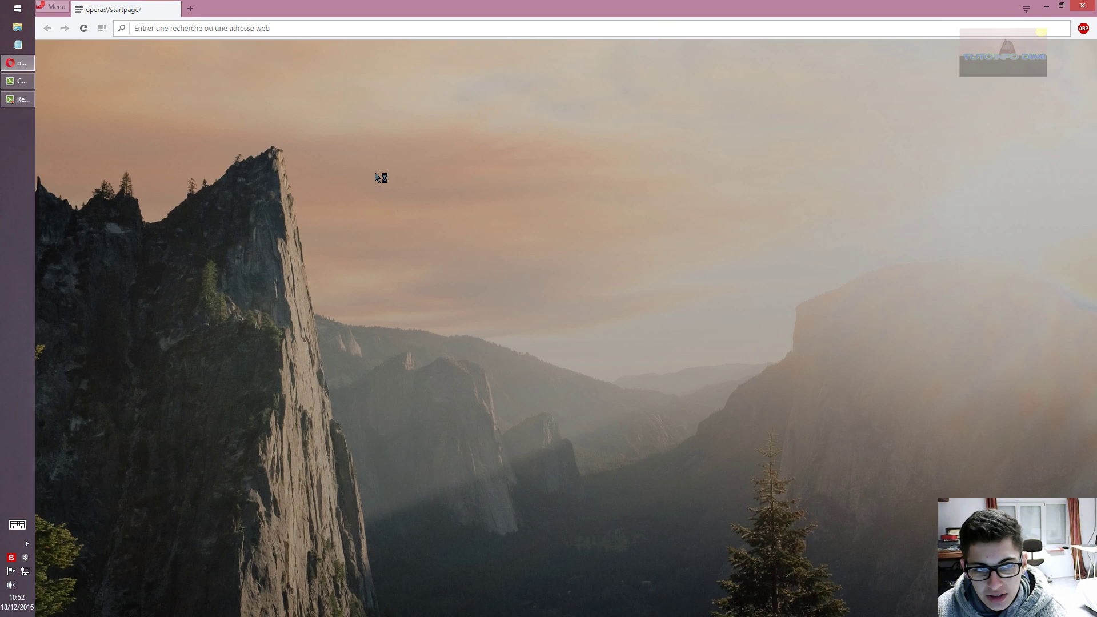
{"action": "left_click", "coordinate": [354, 26]}
{"action": "type", "text": "ma-config.c"}
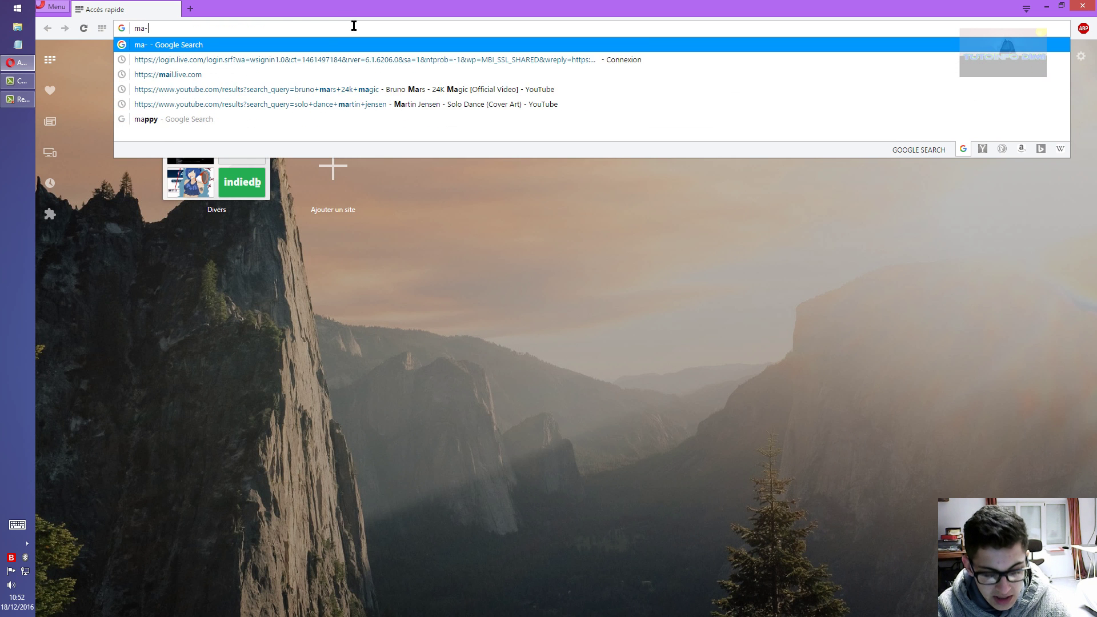
{"action": "type", "text": "om"}
{"action": "key", "text": "Return"}
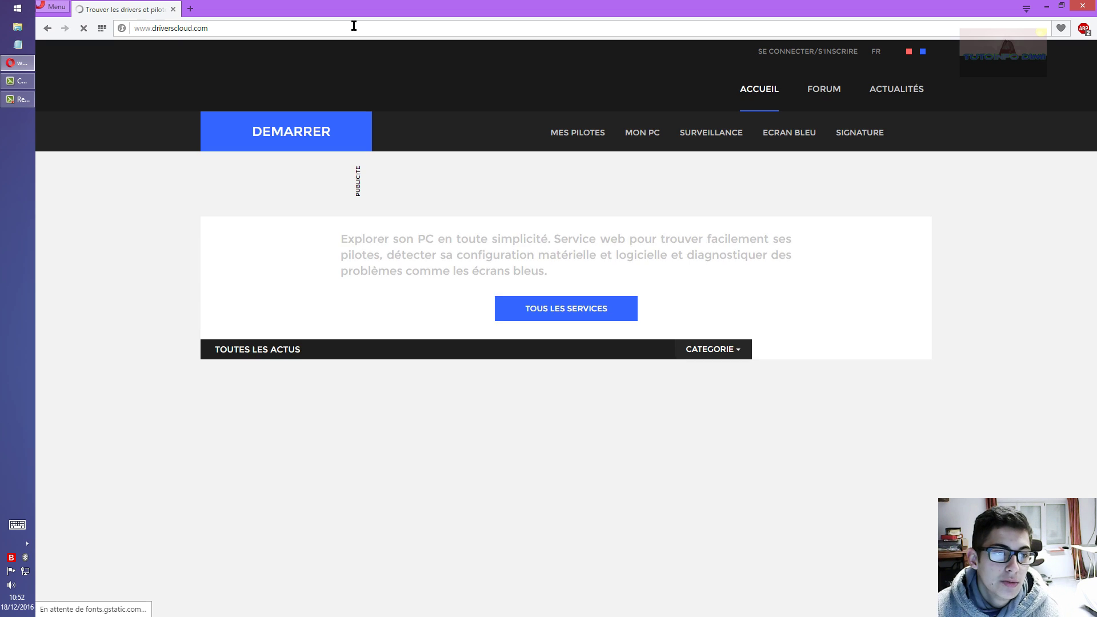
Copy the DriversCloud site address and paste it into a new Notepad document.
{"action": "left_click", "coordinate": [228, 32]}
{"action": "key", "text": "ctrl+c"}
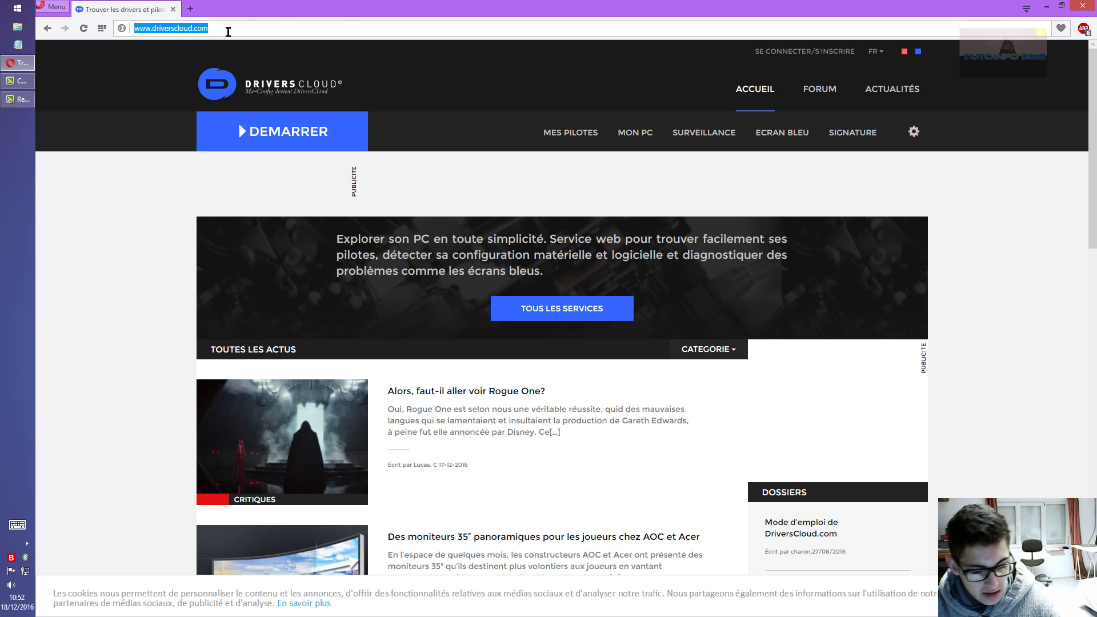
{"action": "left_click", "coordinate": [1046, 6]}
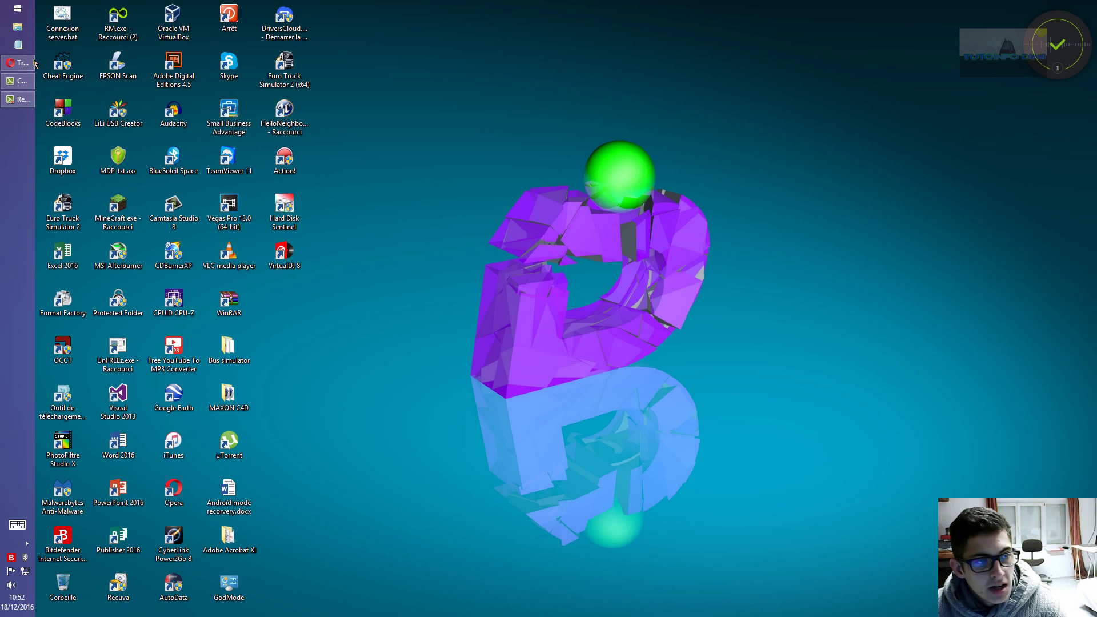
{"action": "left_click", "coordinate": [18, 45]}
{"action": "key", "text": "ctrl+v"}
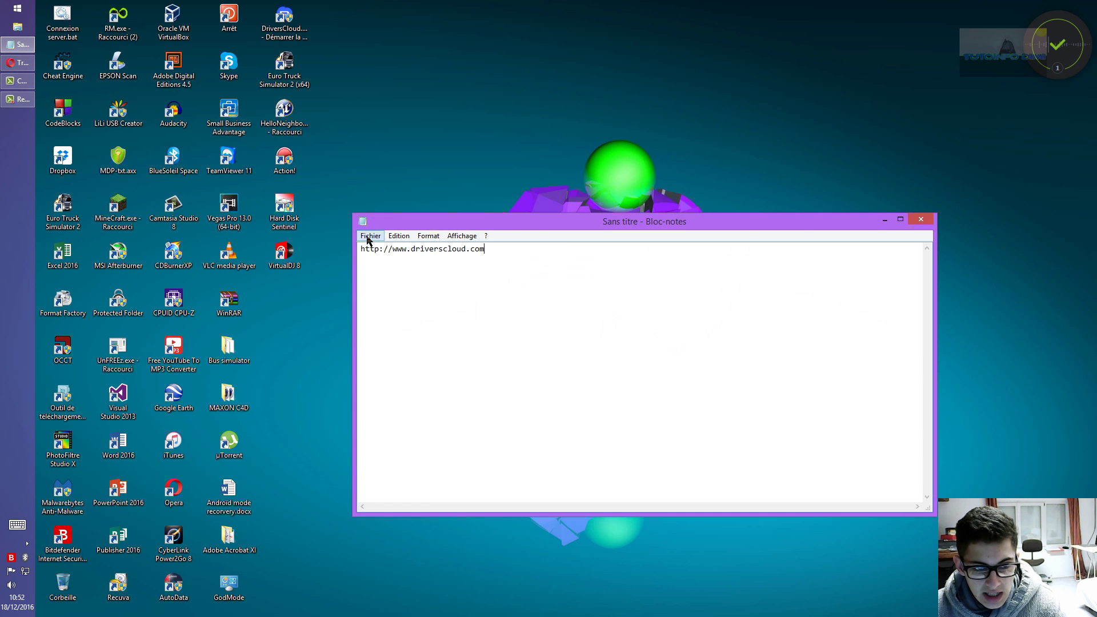
Save the note on the desktop as youtube.txt and close Notepad.
{"action": "left_click", "coordinate": [371, 235]}
{"action": "left_click", "coordinate": [383, 287]}
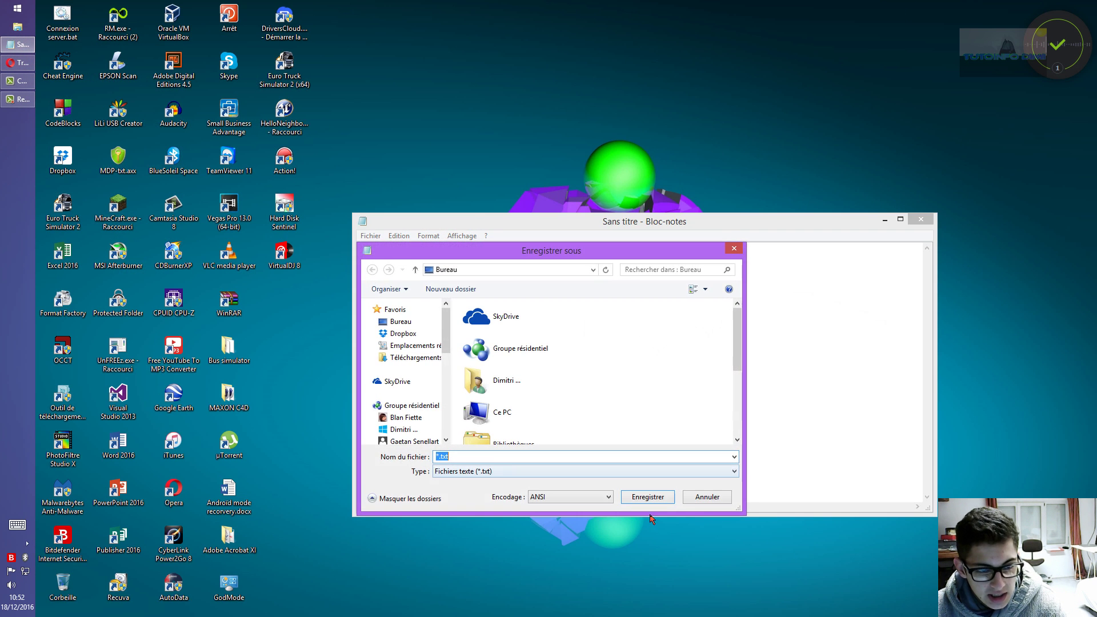
{"action": "left_click", "coordinate": [438, 456]}
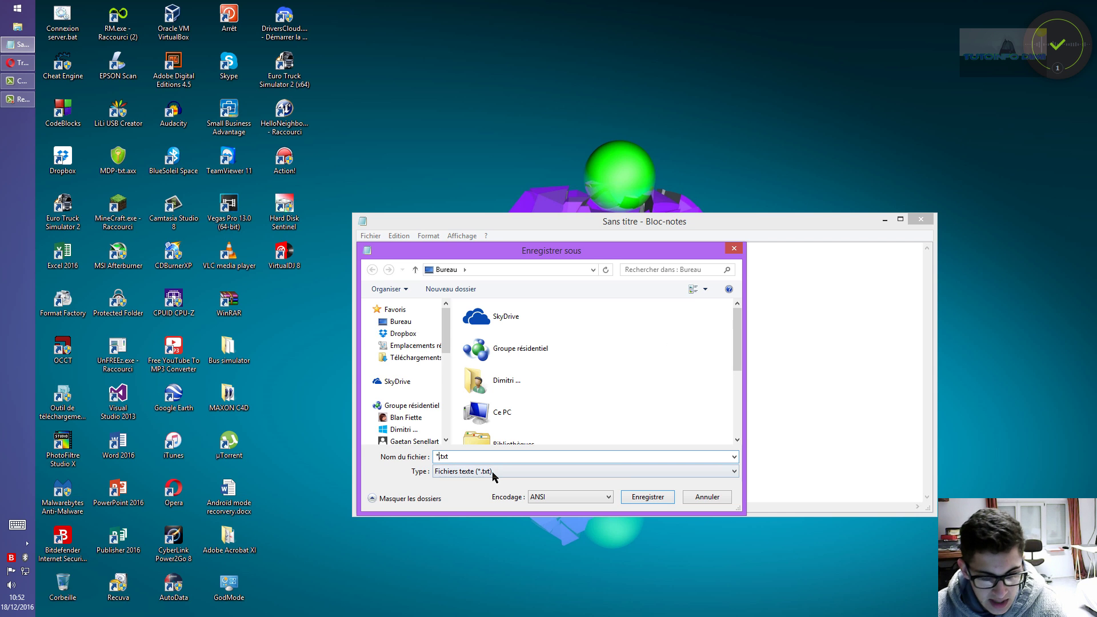
{"action": "type", "text": "youtube"}
{"action": "left_click", "coordinate": [648, 497]}
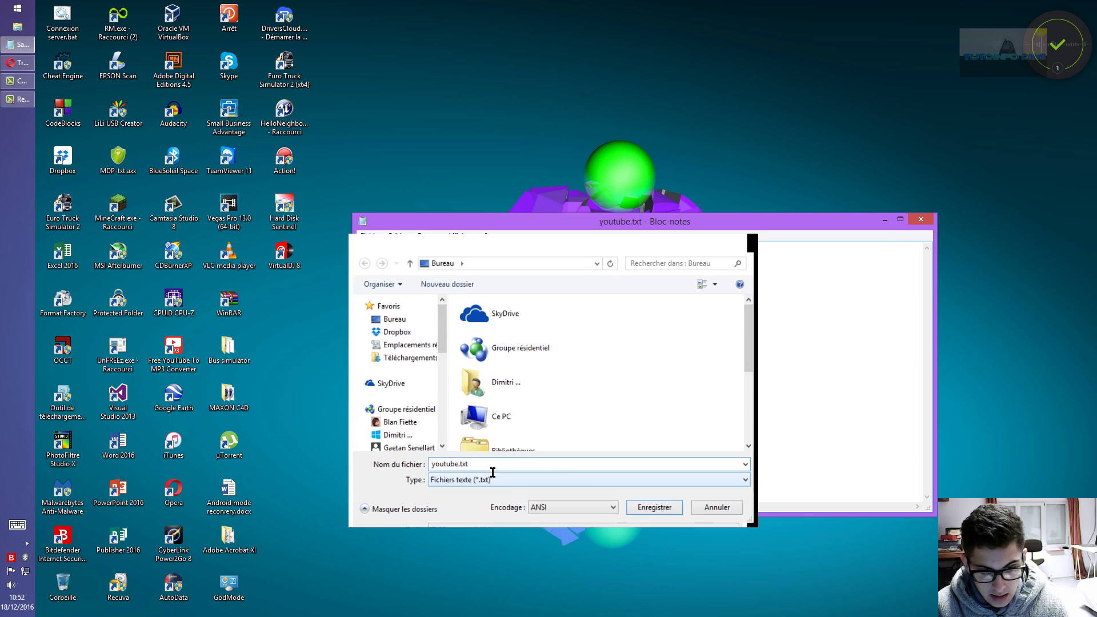
{"action": "left_click", "coordinate": [921, 220]}
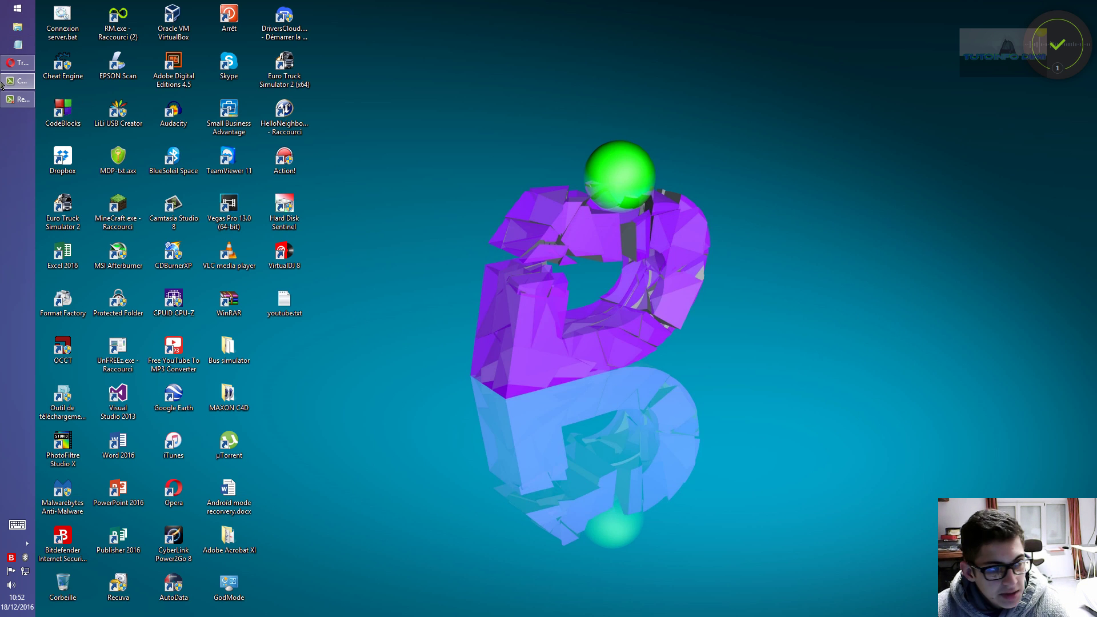
Return to the DriversCloud site in the browser and open Mes pilotes to view the detection agent's installation options.
{"action": "key", "text": "alt+Tab"}
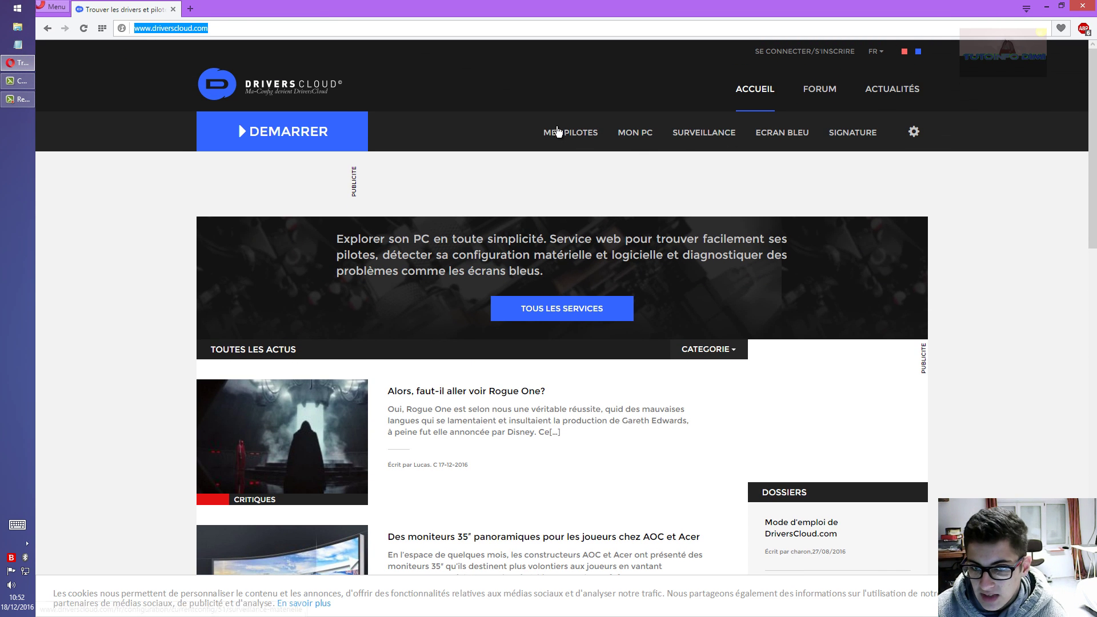
{"action": "left_click", "coordinate": [555, 133]}
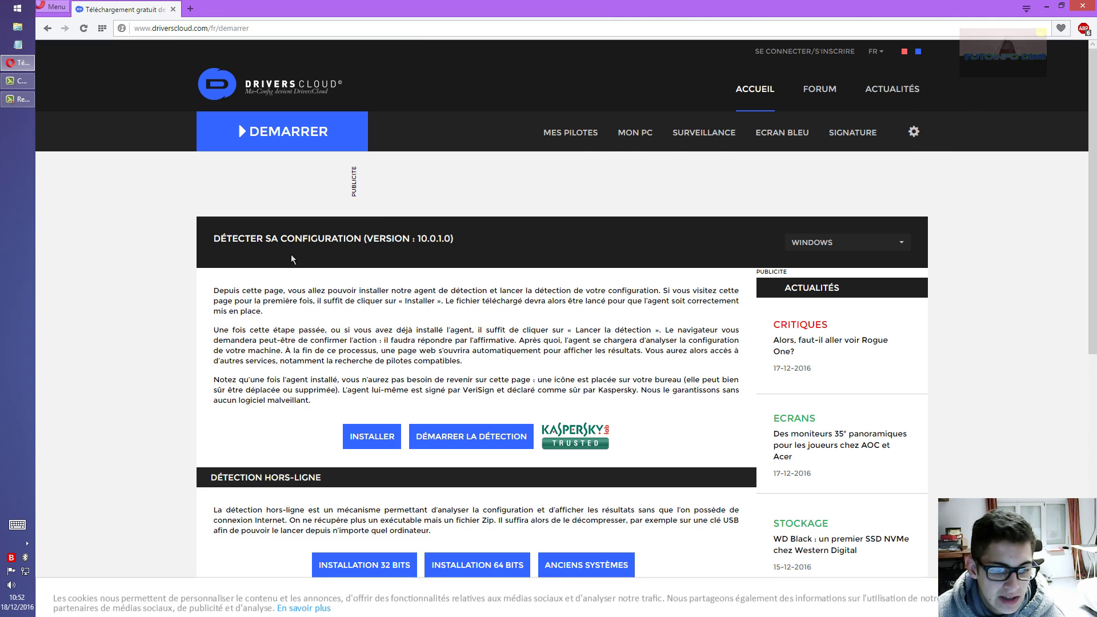
{"action": "scroll", "coordinate": [571, 114], "scroll_direction": "down", "scroll_amount": 2}
Shrink and move the browser window to point out the DriversCloud shortcut on the desktop, and maximize the window again.
{"action": "double_click", "coordinate": [826, 19]}
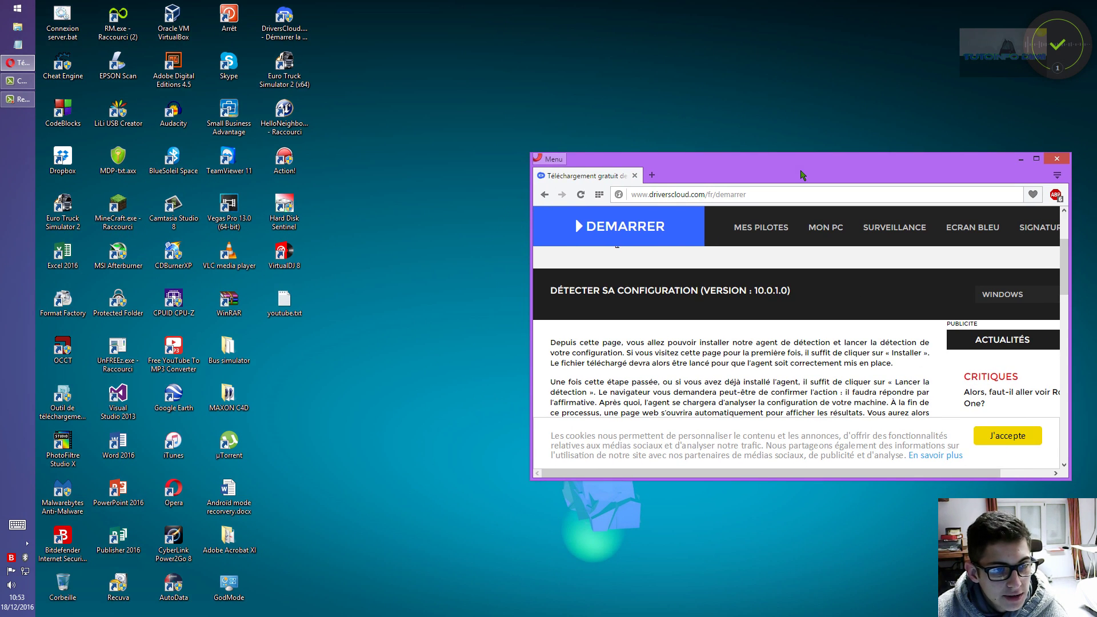
{"action": "left_click_drag", "start_coordinate": [803, 174], "coordinate": [749, 134]}
{"action": "left_click", "coordinate": [284, 23]}
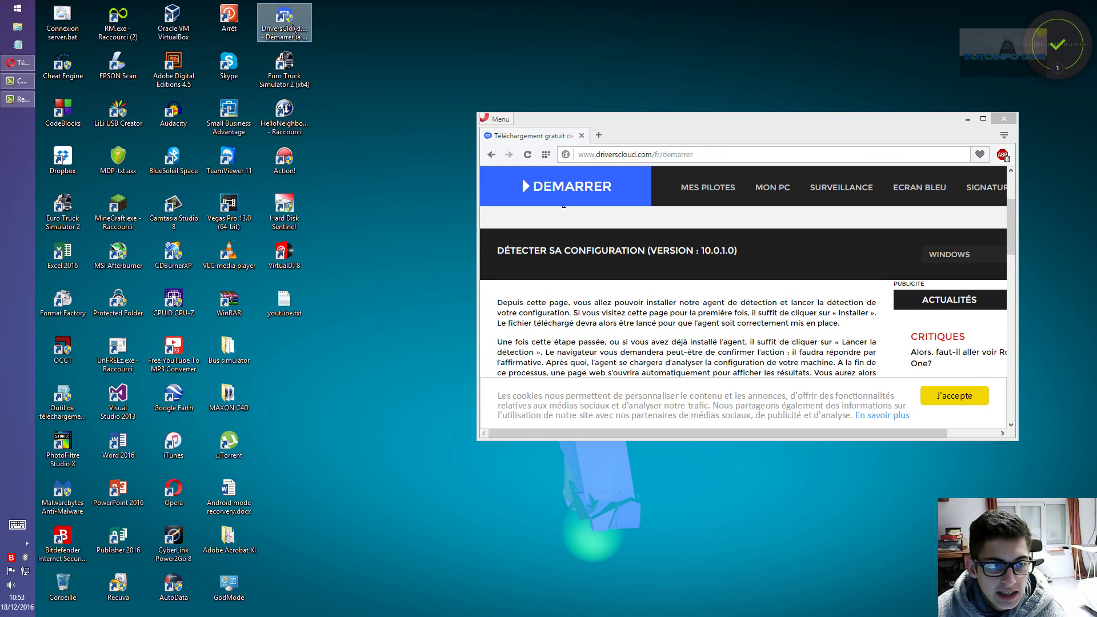
{"action": "double_click", "coordinate": [698, 135]}
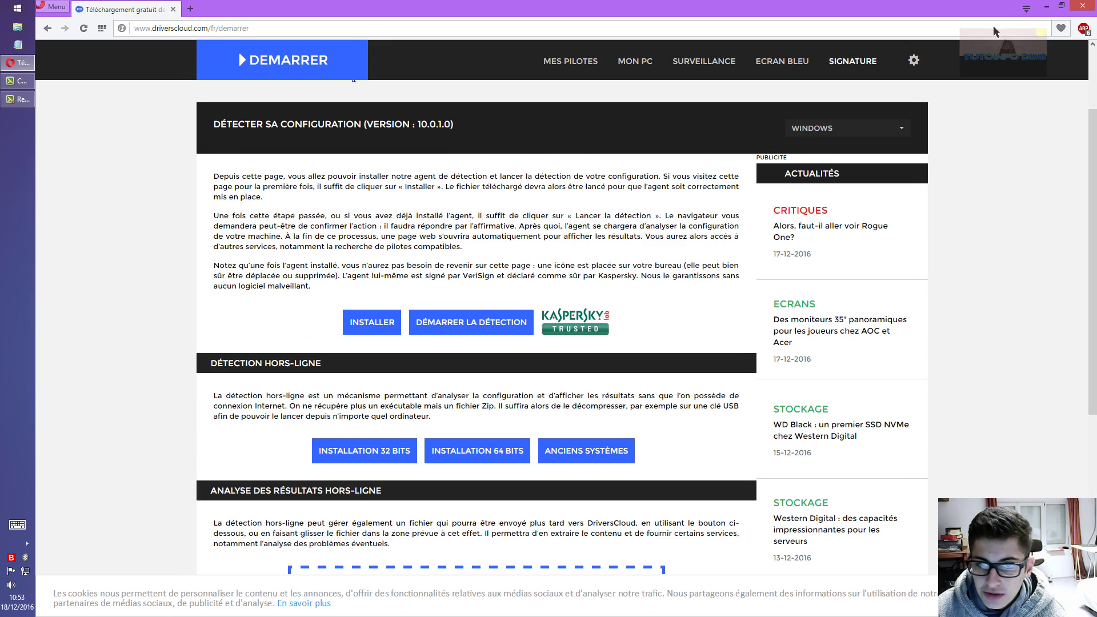
Close the browser, launch the DriversCloud agent from the desktop, and run an online detection of the computer's configuration.
{"action": "left_click", "coordinate": [1081, 5]}
{"action": "double_click", "coordinate": [285, 22]}
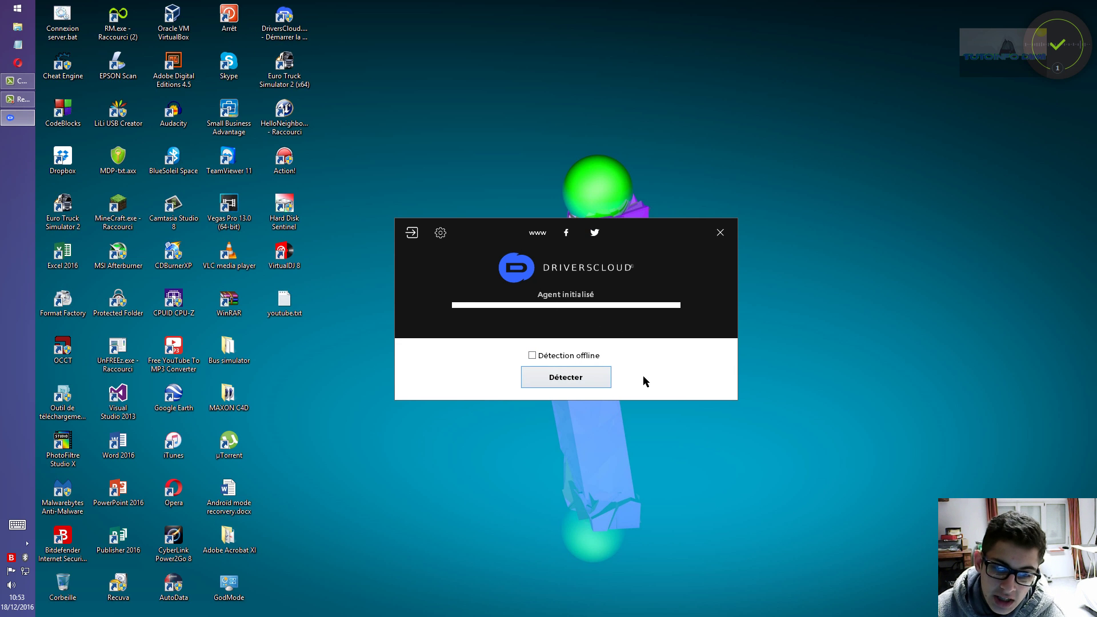
{"action": "left_click", "coordinate": [608, 383]}
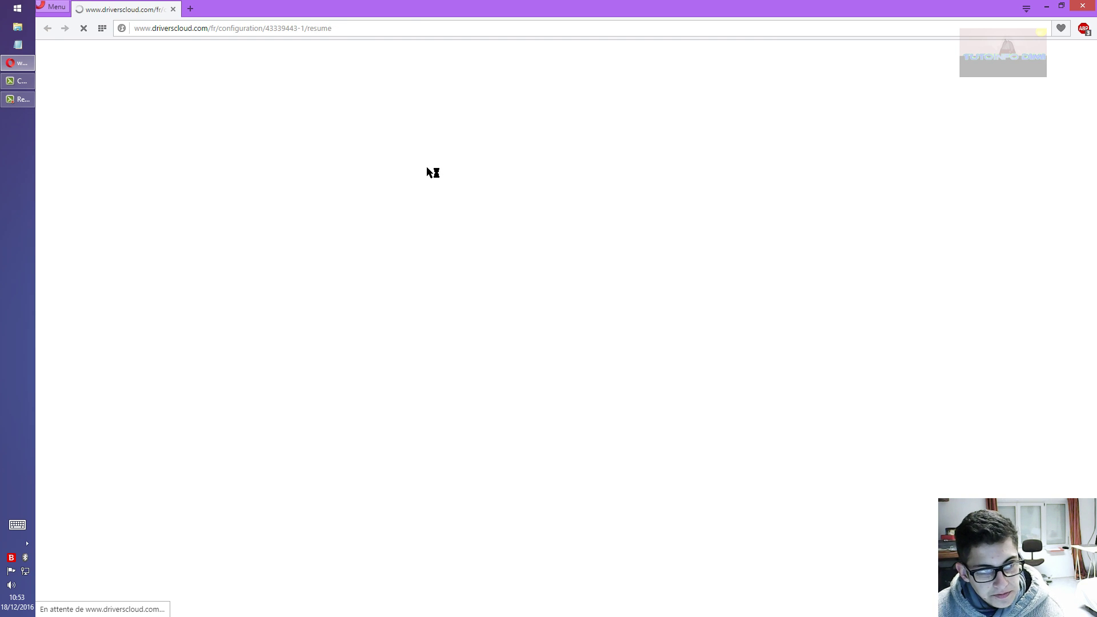
Examine the detected hardware summary, from operating system, processor and motherboard down to disks, network adapters, peripherals and screen.
{"action": "scroll", "coordinate": [154, 258], "scroll_direction": "down", "scroll_amount": 1}
{"action": "scroll", "coordinate": [157, 263], "scroll_direction": "down", "scroll_amount": 5}
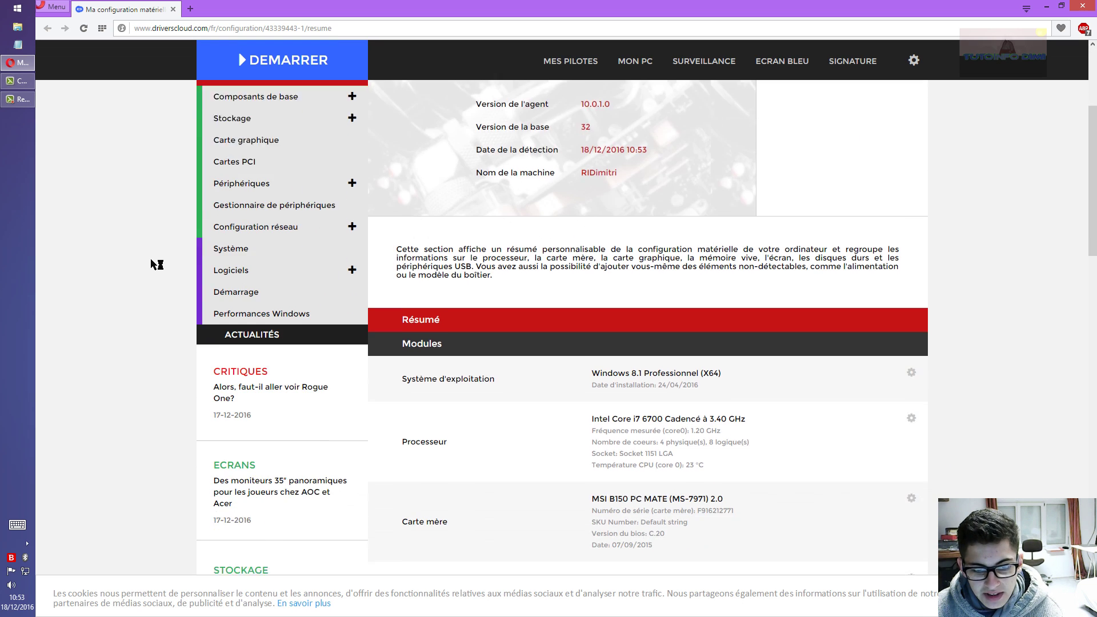
{"action": "scroll", "coordinate": [160, 264], "scroll_direction": "down", "scroll_amount": 1}
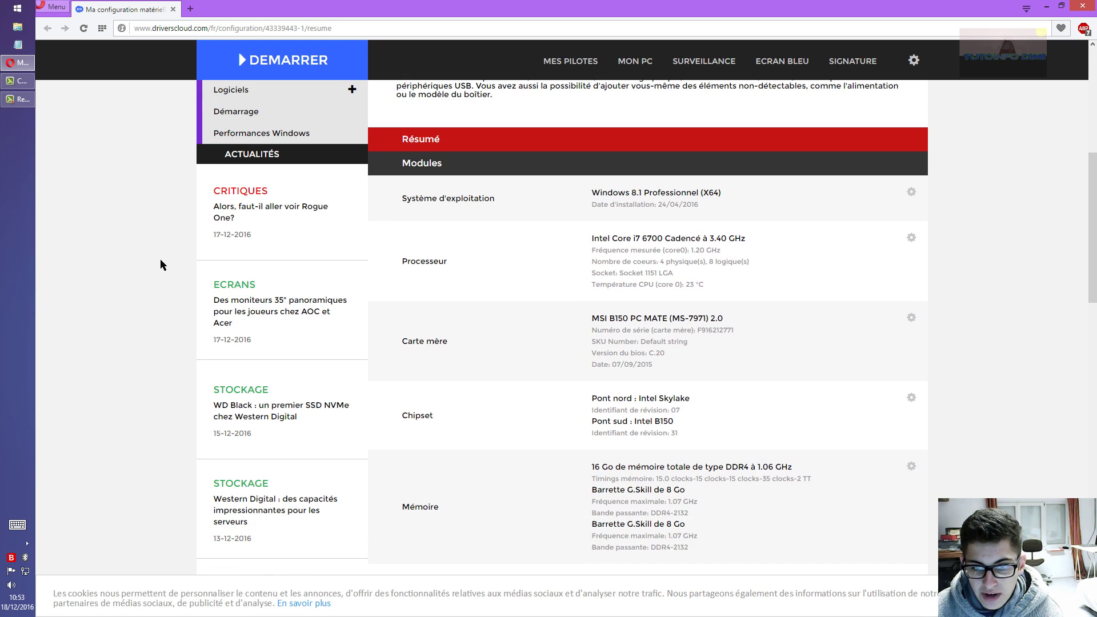
{"action": "scroll", "coordinate": [161, 265], "scroll_direction": "down", "scroll_amount": 1}
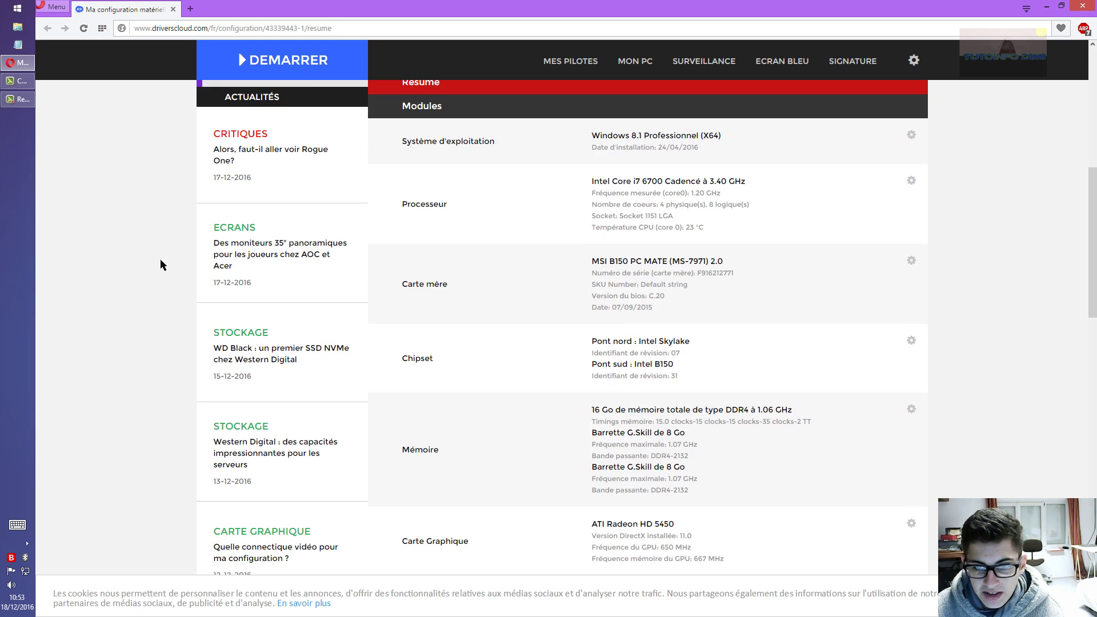
{"action": "scroll", "coordinate": [160, 264], "scroll_direction": "down", "scroll_amount": 1}
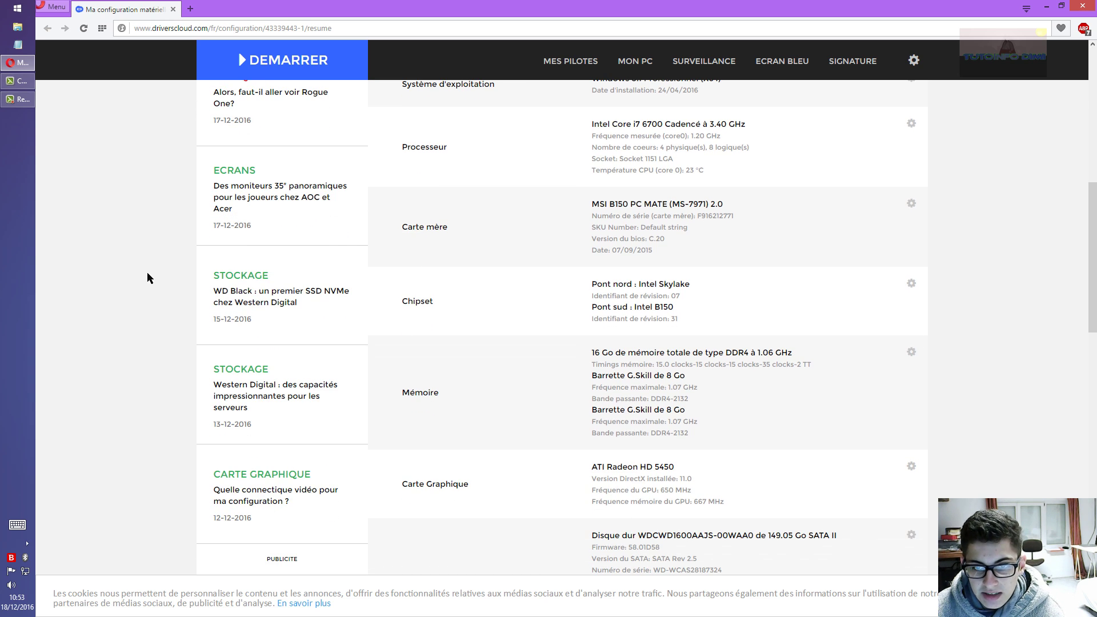
{"action": "scroll", "coordinate": [160, 280], "scroll_direction": "down", "scroll_amount": 1}
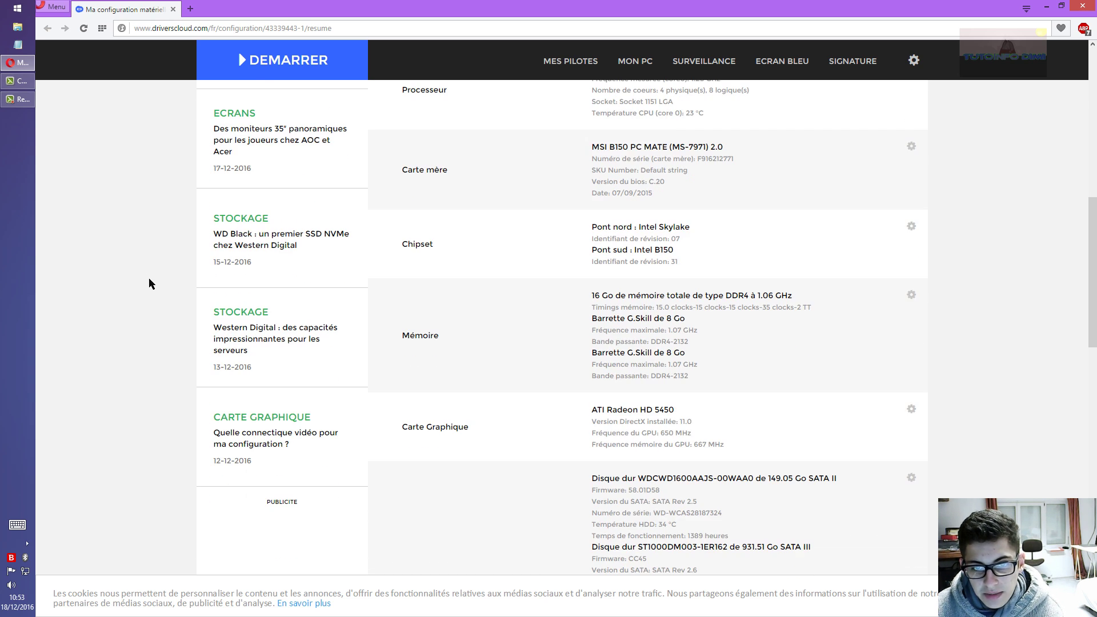
{"action": "scroll", "coordinate": [152, 279], "scroll_direction": "down", "scroll_amount": 1}
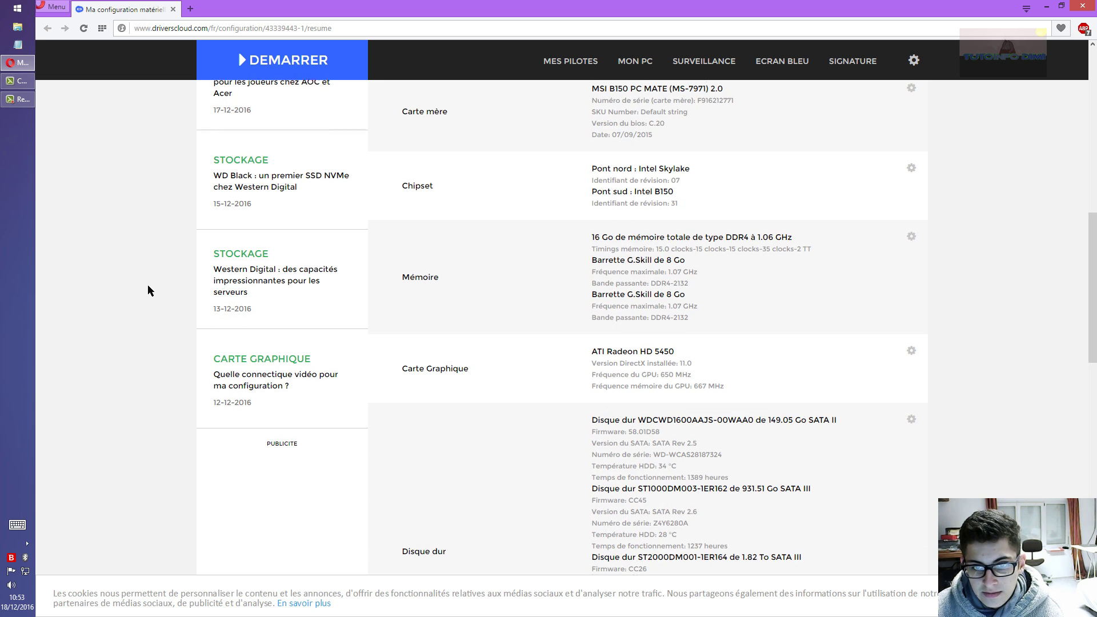
{"action": "scroll", "coordinate": [149, 290], "scroll_direction": "down", "scroll_amount": 1}
{"action": "scroll", "coordinate": [150, 291], "scroll_direction": "down", "scroll_amount": 1}
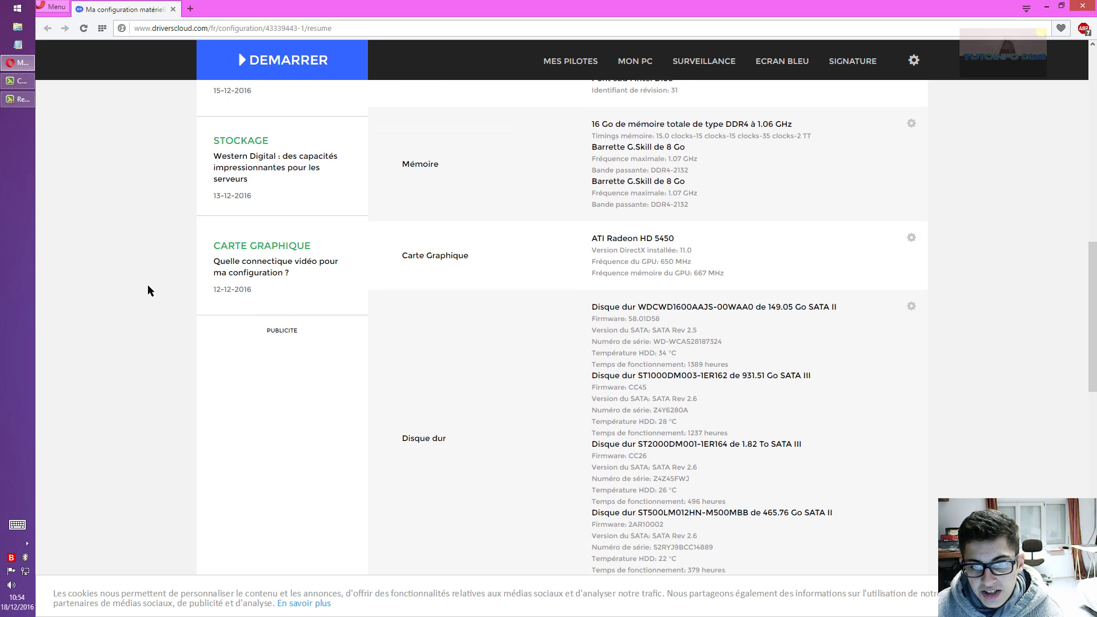
{"action": "scroll", "coordinate": [150, 291], "scroll_direction": "down", "scroll_amount": 1}
{"action": "scroll", "coordinate": [150, 290], "scroll_direction": "down", "scroll_amount": 1}
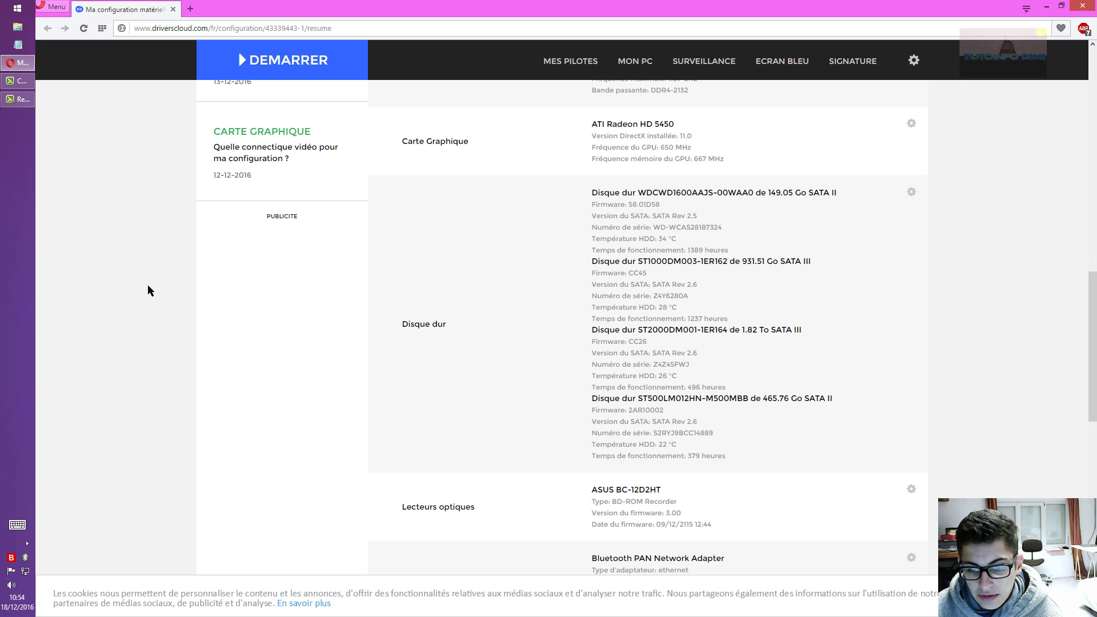
{"action": "scroll", "coordinate": [148, 290], "scroll_direction": "down", "scroll_amount": 4}
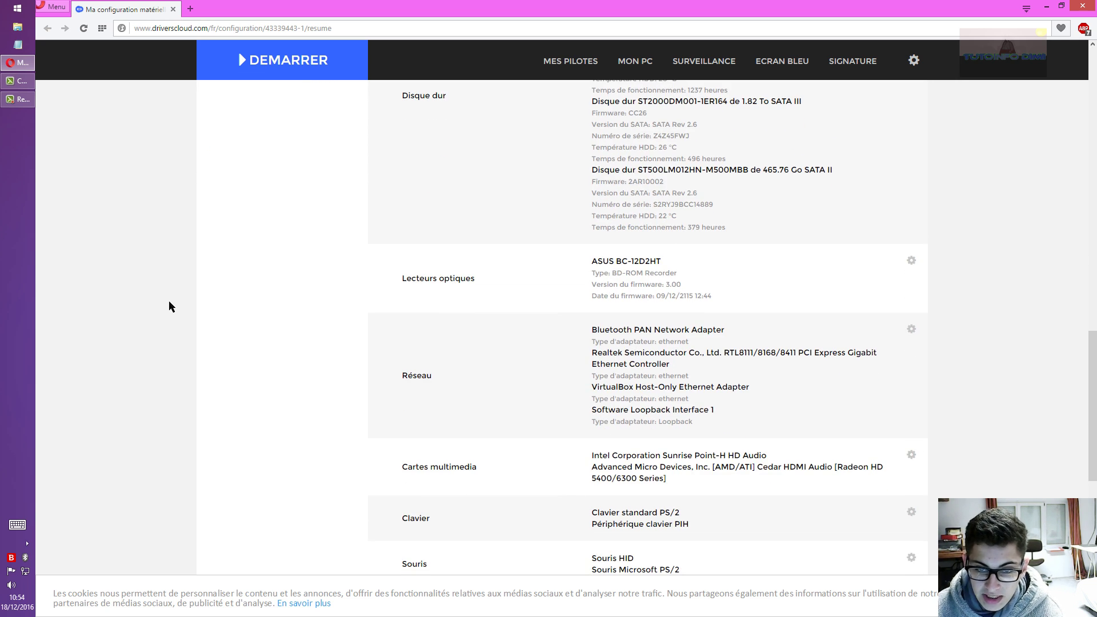
{"action": "scroll", "coordinate": [172, 301], "scroll_direction": "down", "scroll_amount": 2}
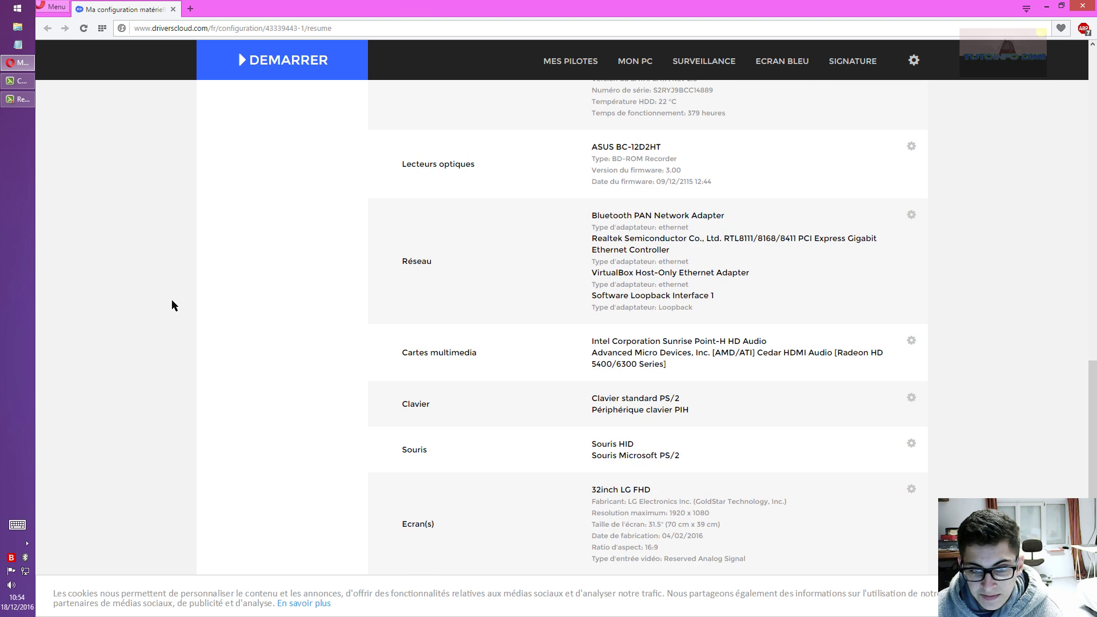
{"action": "scroll", "coordinate": [172, 304], "scroll_direction": "down", "scroll_amount": 2}
Open Mes pilotes for the detected configuration and view the proposed graphics, network, multimedia and USB drivers.
{"action": "scroll", "coordinate": [566, 336], "scroll_direction": "up", "scroll_amount": 6}
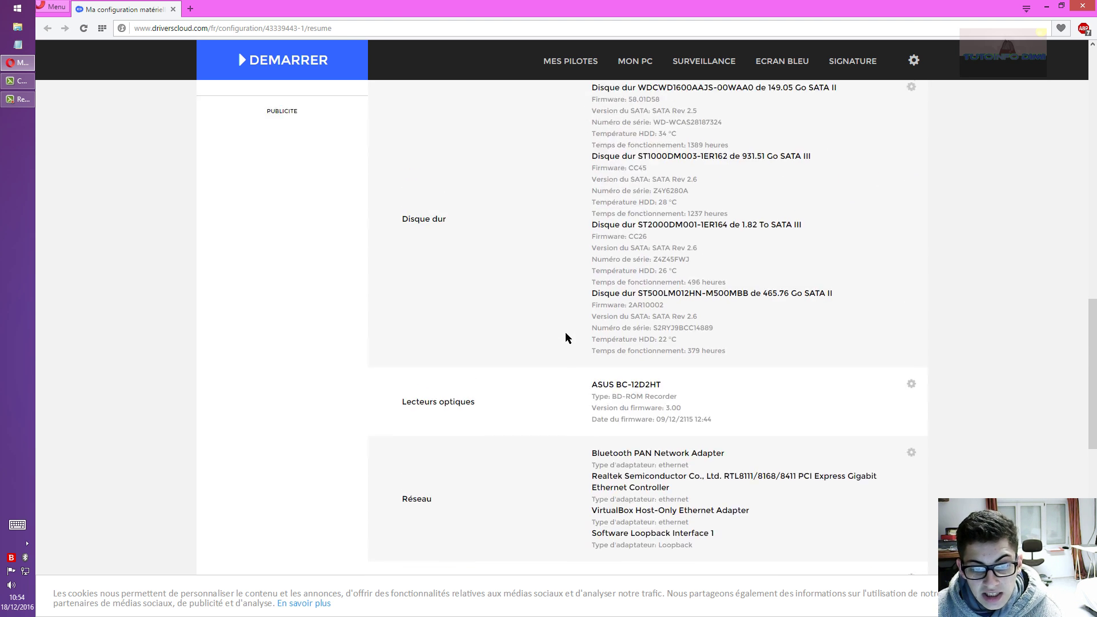
{"action": "scroll", "coordinate": [566, 337], "scroll_direction": "up", "scroll_amount": 15}
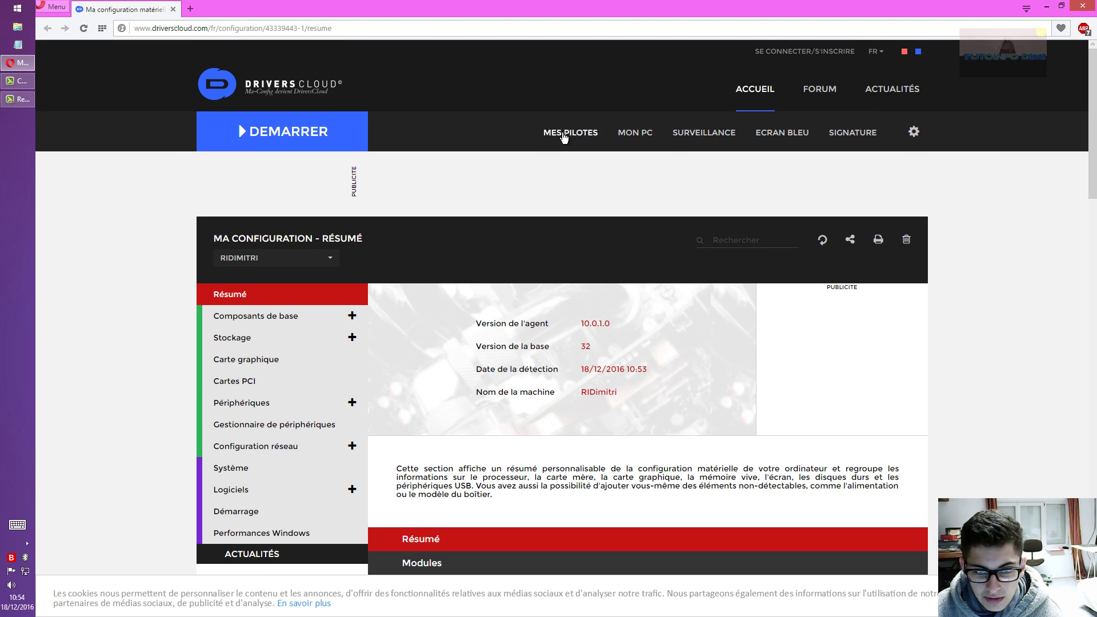
{"action": "left_click", "coordinate": [563, 134]}
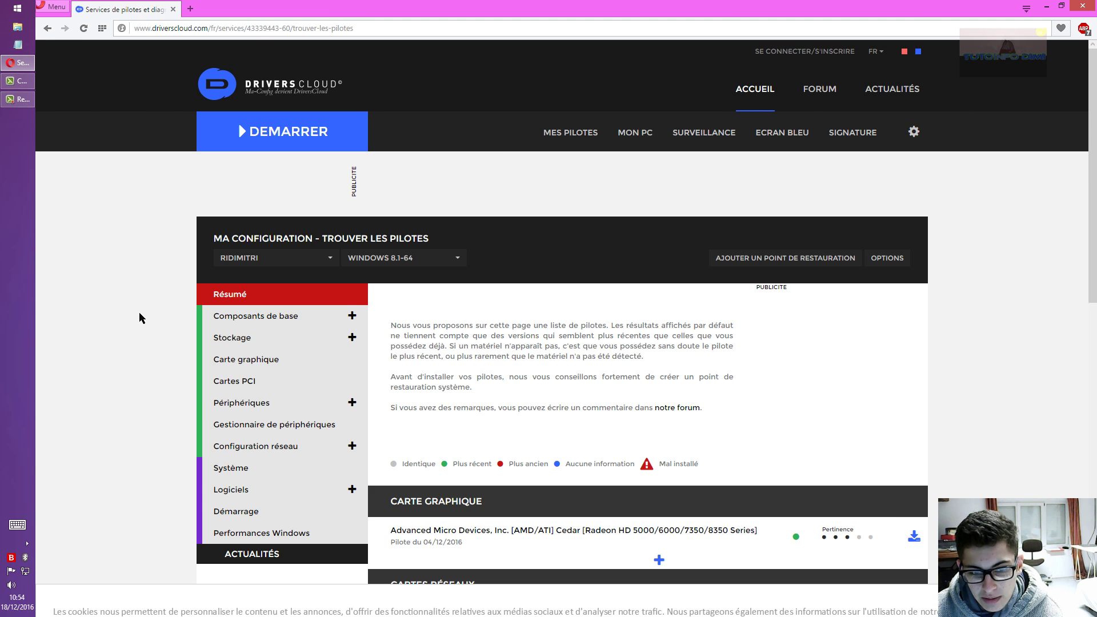
{"action": "scroll", "coordinate": [139, 312], "scroll_direction": "down", "scroll_amount": 7}
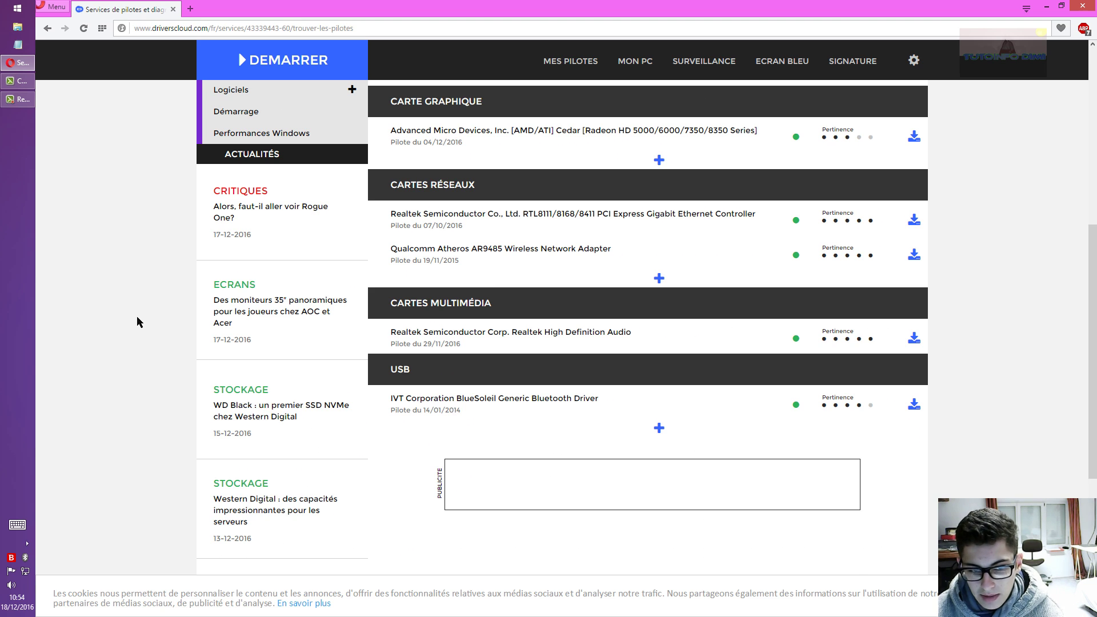
Open the download pages for the Realtek PCI Express Gigabit Ethernet driver and the AMD Radeon graphics driver.
{"action": "scroll", "coordinate": [137, 321], "scroll_direction": "up", "scroll_amount": 1}
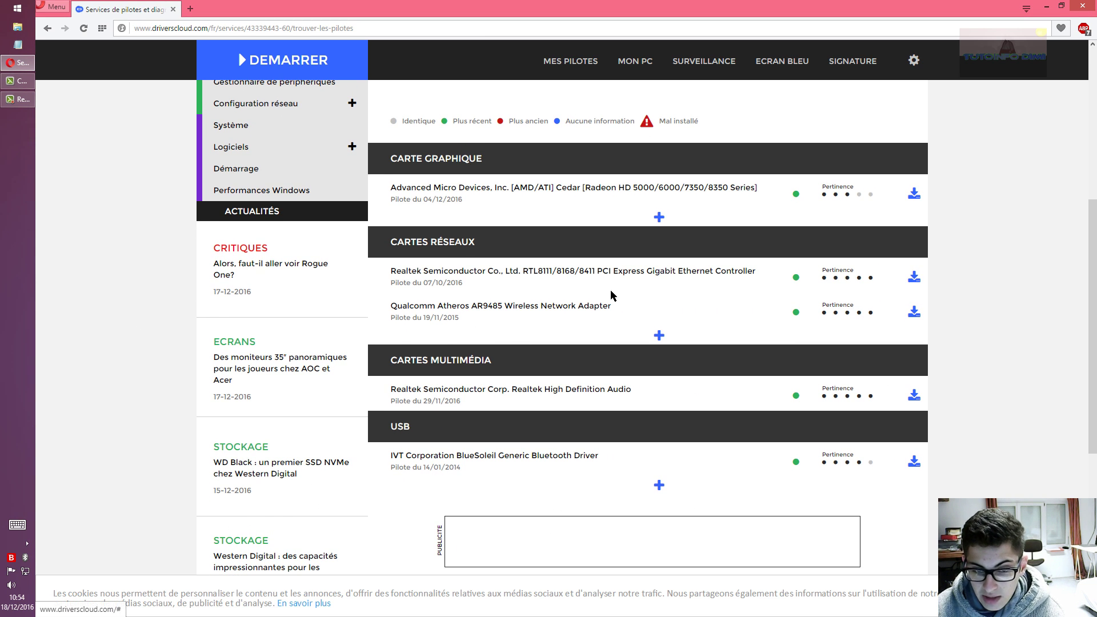
{"action": "left_click", "coordinate": [915, 278]}
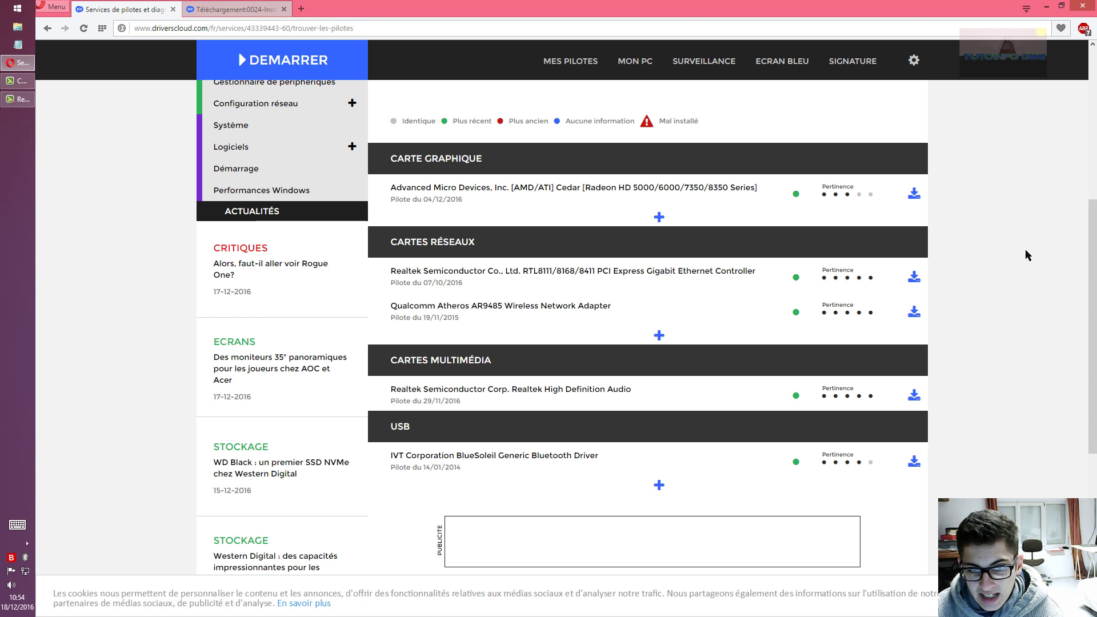
{"action": "left_click", "coordinate": [920, 193]}
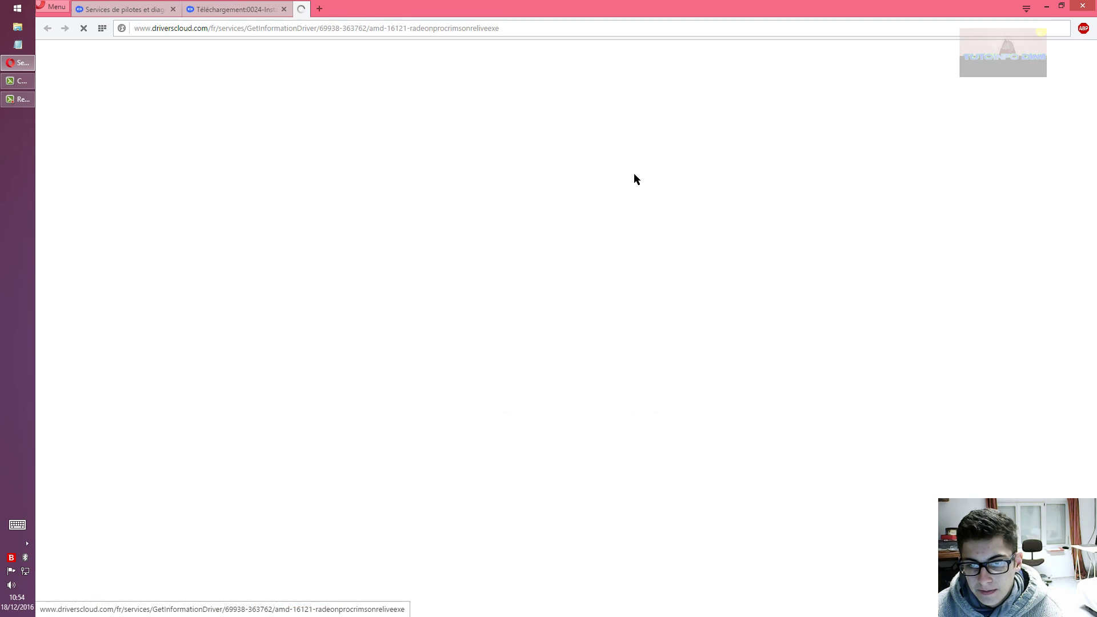
Download 0024-Install_Win8_8.1_8049_11212016.zip and 16.12.1-radeonprocrimsonrelive.exe from the DriversCloud server into the Téléchargements folder.
{"action": "left_click", "coordinate": [238, 9]}
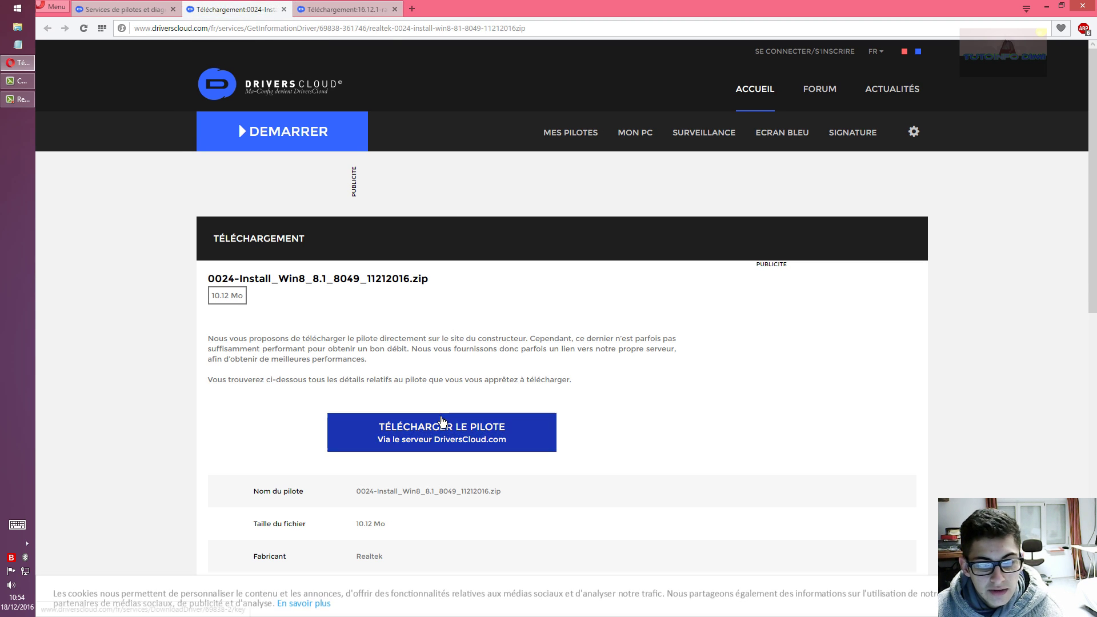
{"action": "left_click", "coordinate": [453, 423]}
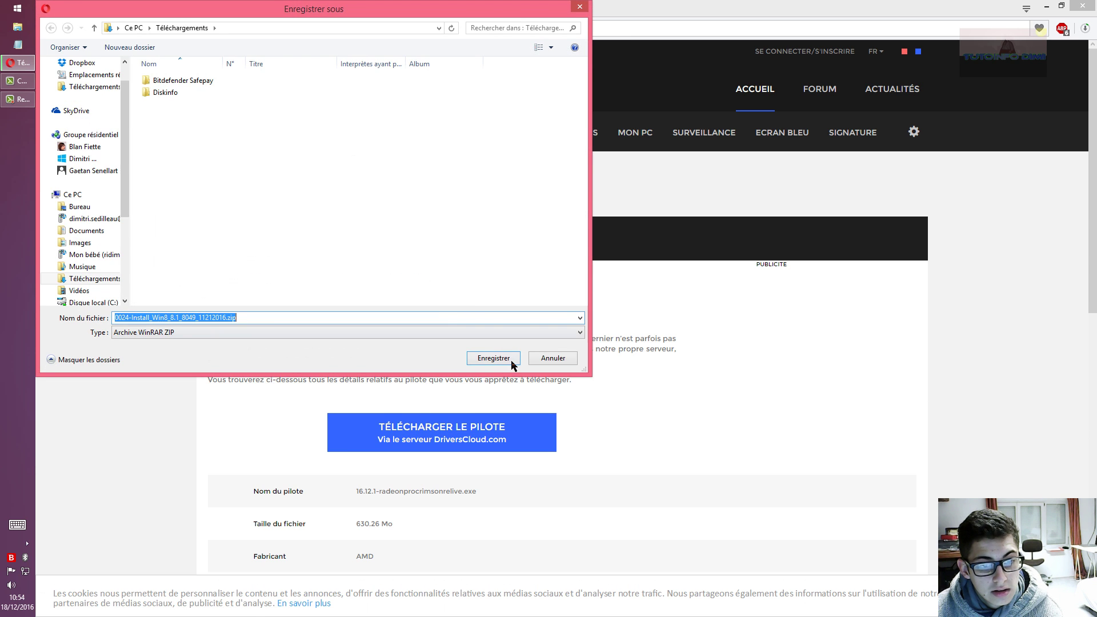
{"action": "left_click", "coordinate": [495, 357]}
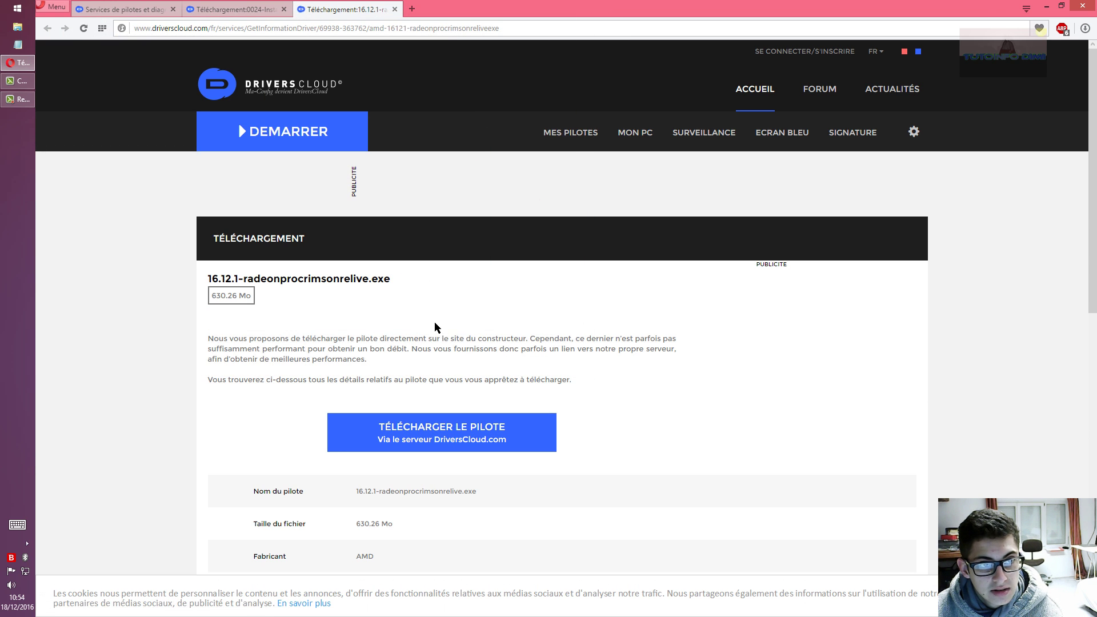
{"action": "key", "text": "Return"}
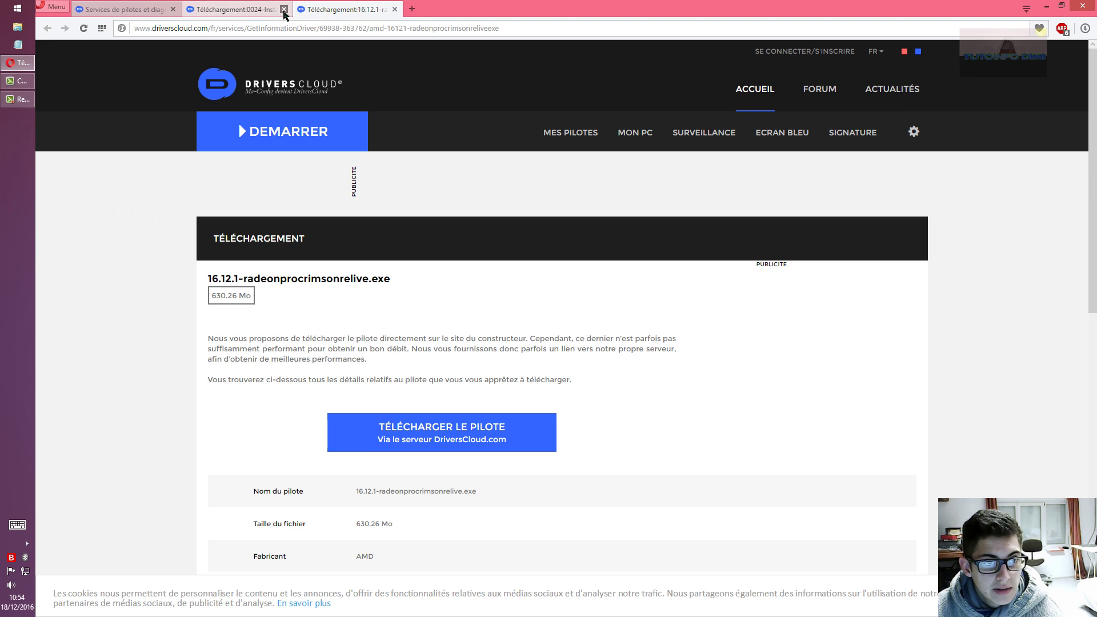
Close the DriversCloud pages and clear the finished entries from the browser's download list.
{"action": "key", "text": "ctrl+w"}
{"action": "key", "text": "ctrl+w"}
{"action": "key", "text": "ctrl+j"}
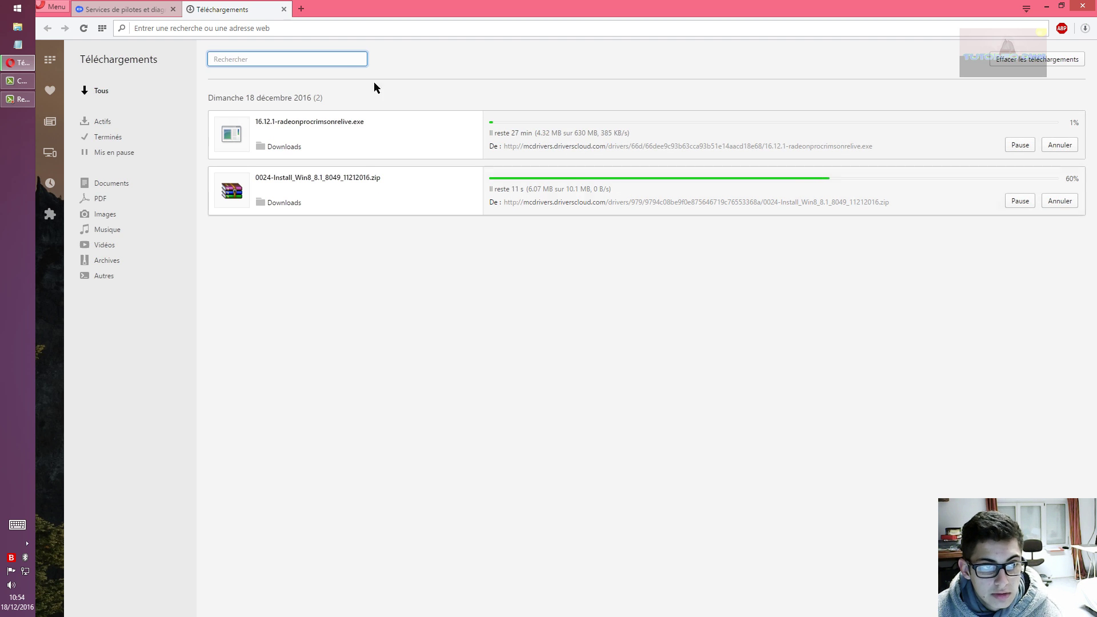
{"action": "left_click", "coordinate": [129, 9]}
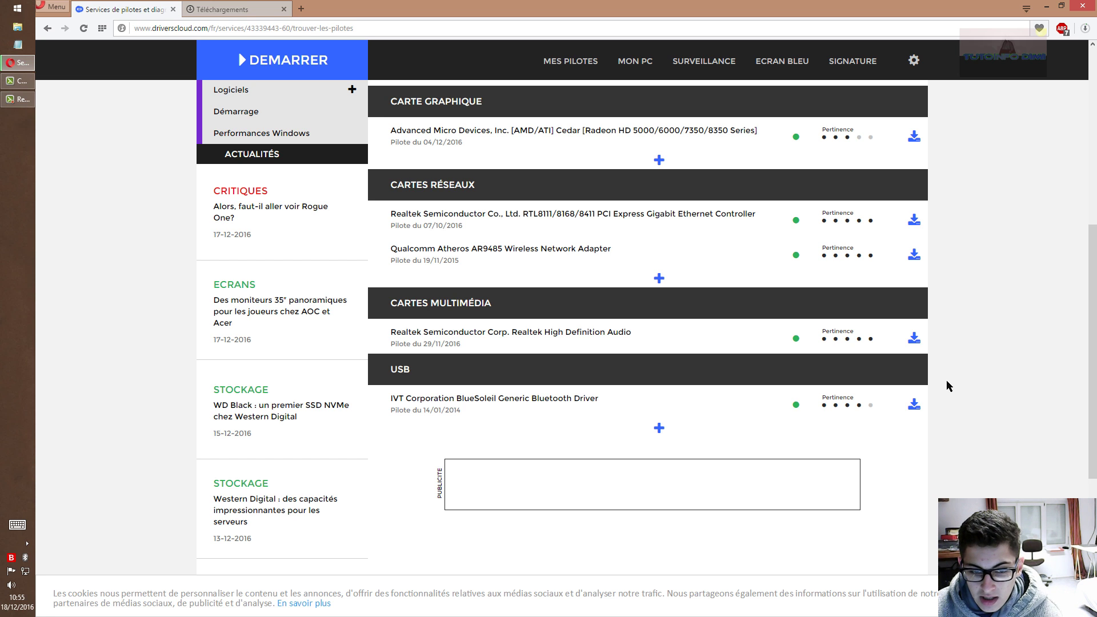
{"action": "left_click", "coordinate": [172, 9]}
{"action": "left_click", "coordinate": [1037, 59]}
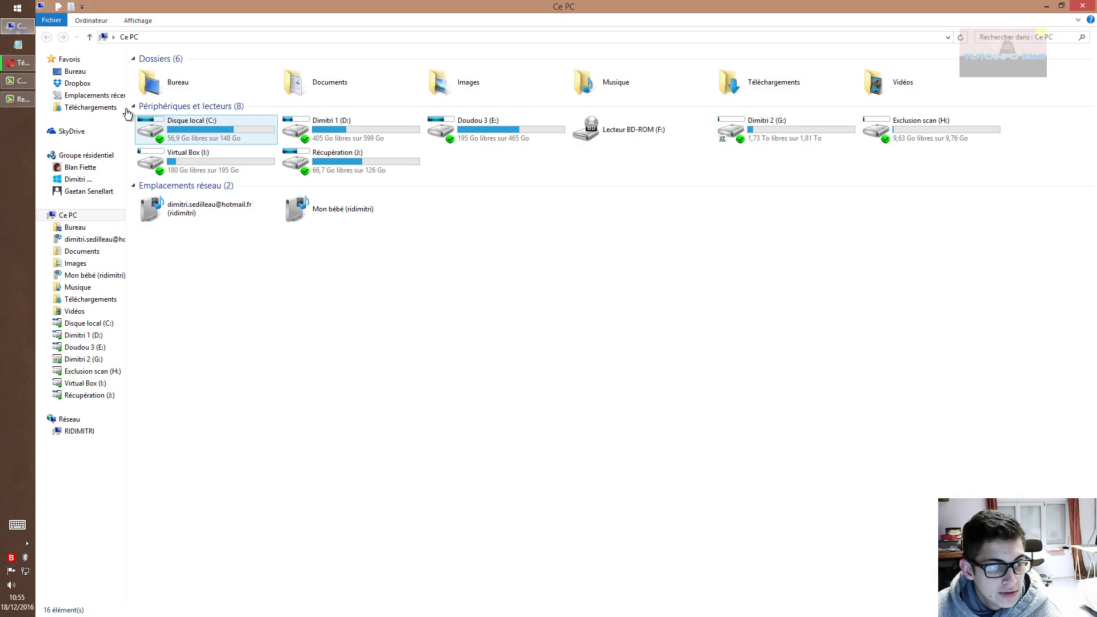
Extract the Realtek driver archive in place in the Téléchargements folder and delete the zip file.
{"action": "right_click", "coordinate": [427, 93]}
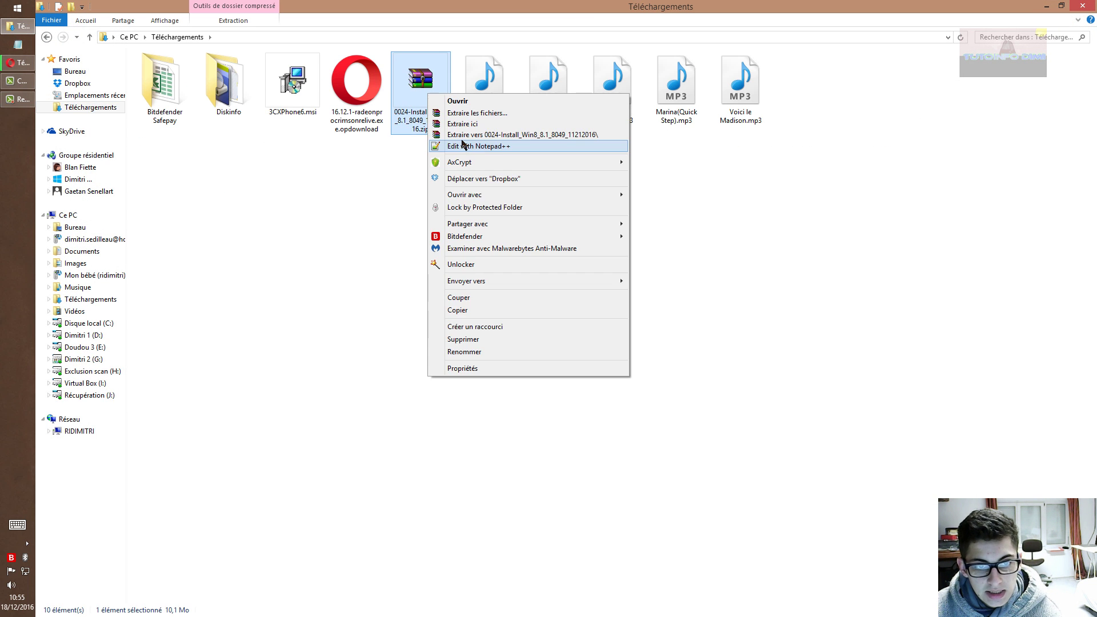
{"action": "left_click", "coordinate": [469, 126]}
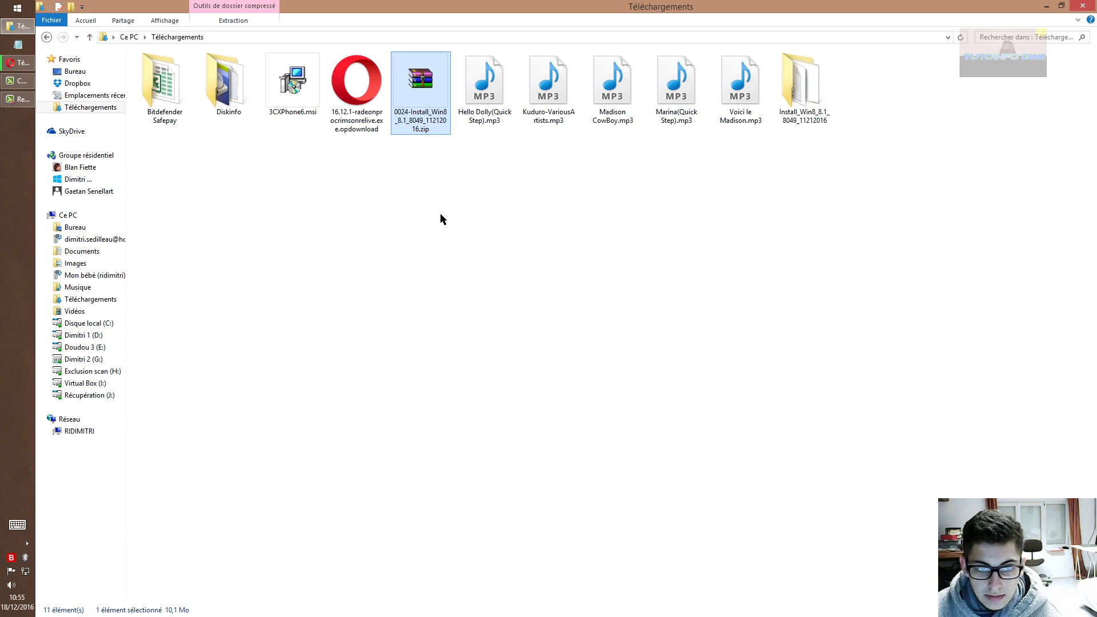
{"action": "key", "text": "Delete"}
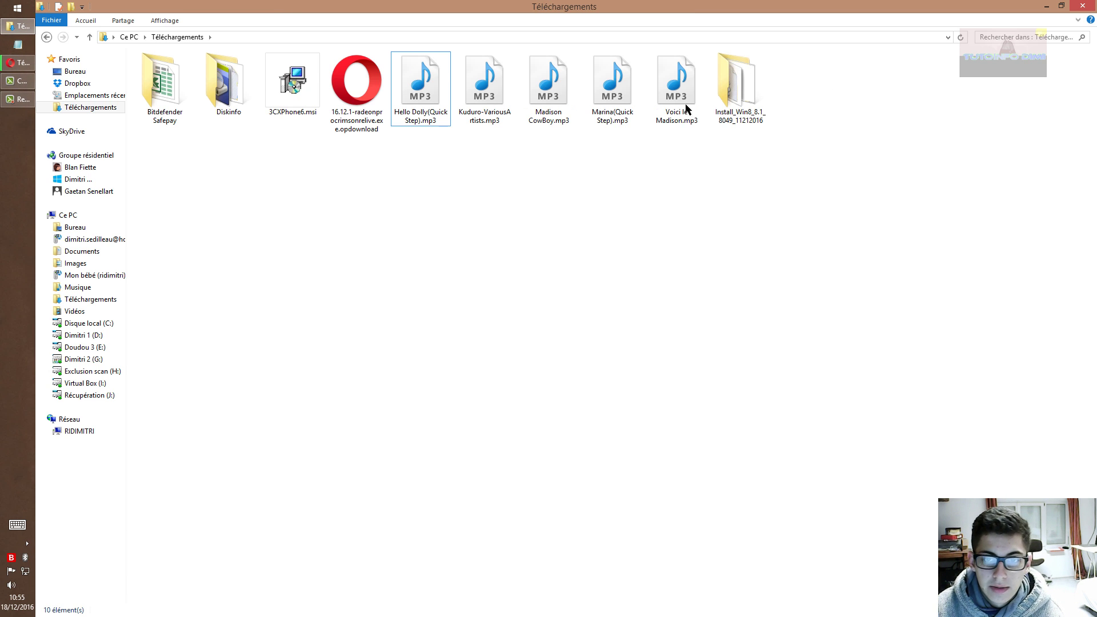
Launch setup.exe from the extracted Install_Win8_8.1_8049_11212016 folder.
{"action": "double_click", "coordinate": [724, 94]}
{"action": "scroll", "coordinate": [560, 229], "scroll_direction": "down", "scroll_amount": 5}
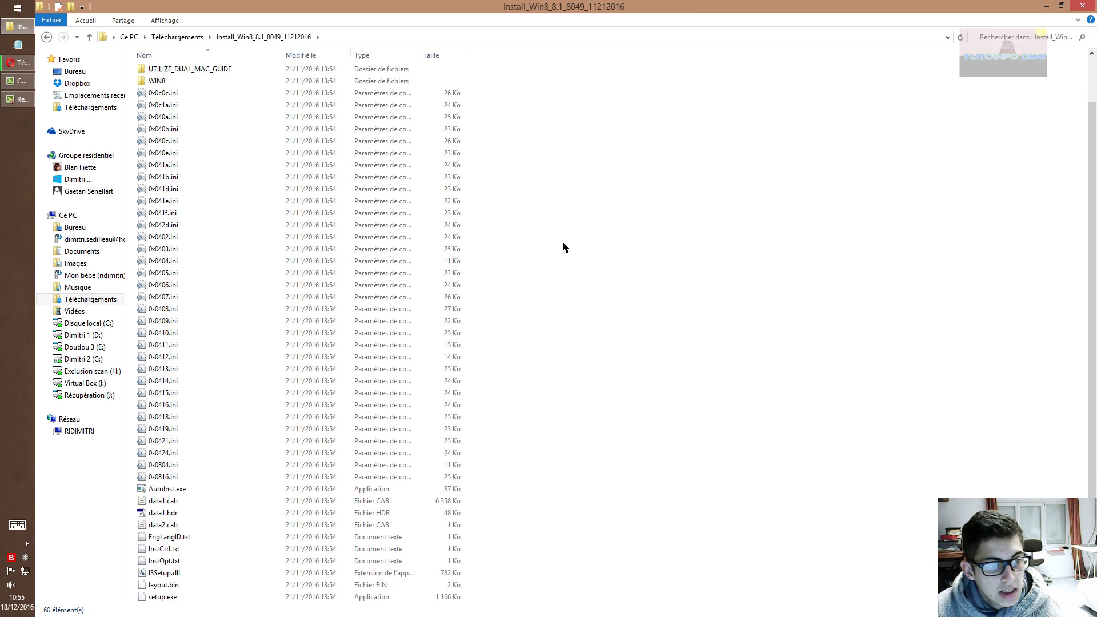
{"action": "double_click", "coordinate": [171, 477]}
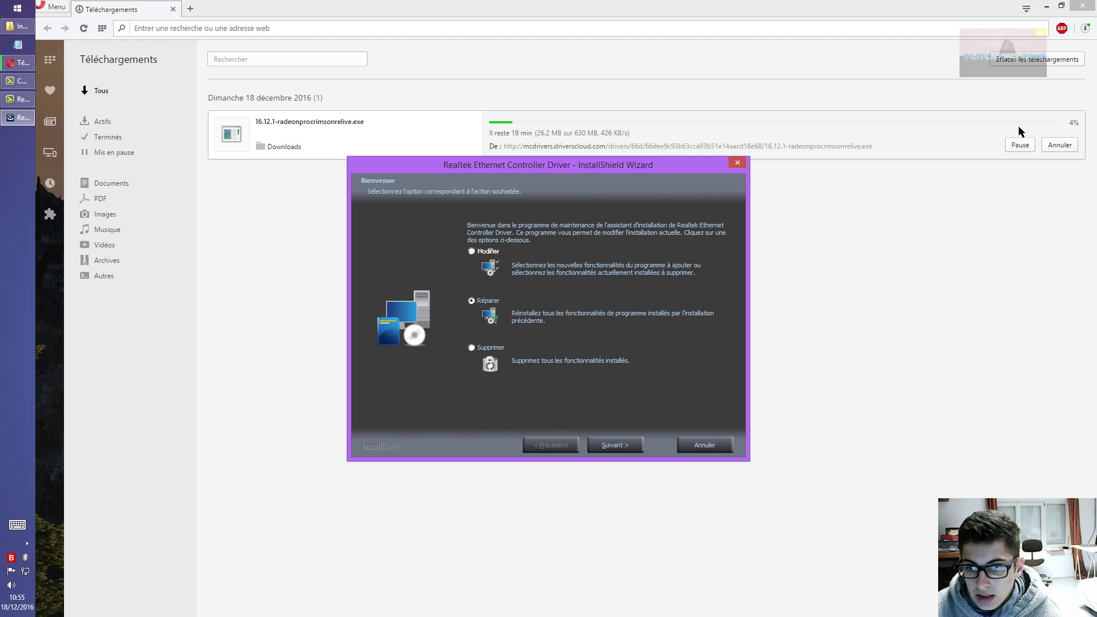
Pause the AMD driver download and complete the Realtek Ethernet Controller Driver maintenance wizard with the Réparer option.
{"action": "left_click", "coordinate": [1021, 145]}
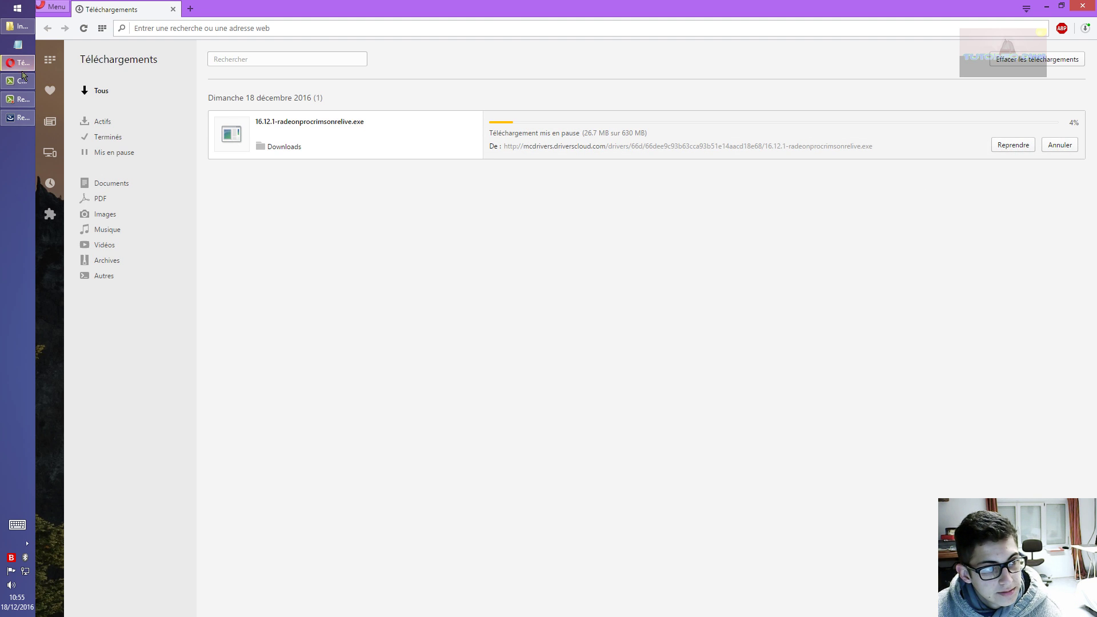
{"action": "left_click", "coordinate": [17, 118]}
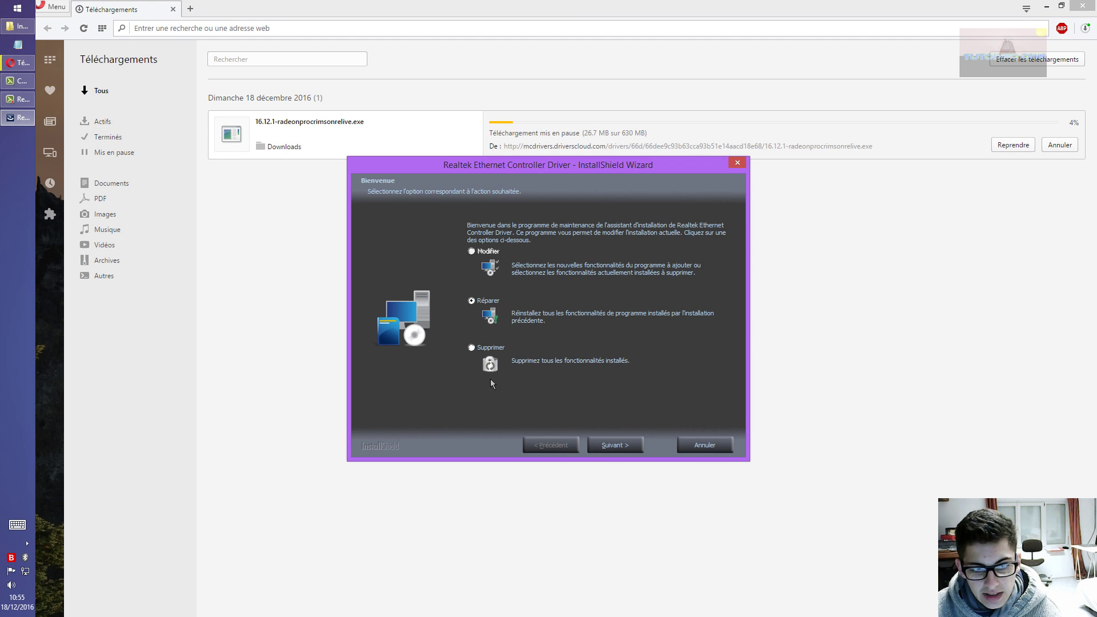
{"action": "left_click", "coordinate": [613, 446]}
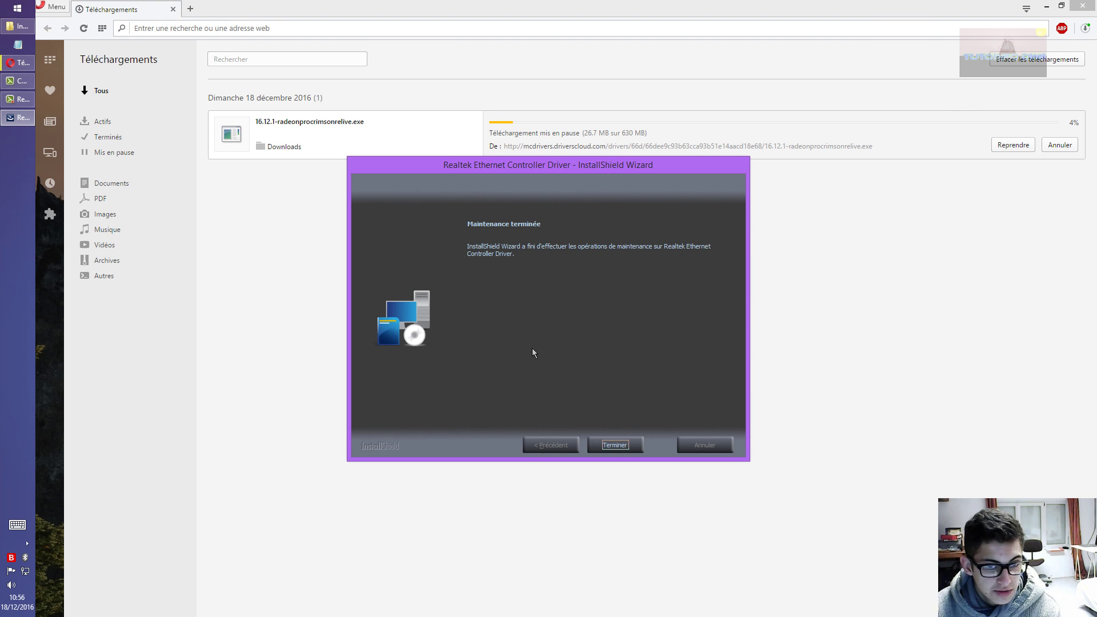
{"action": "left_click", "coordinate": [615, 445]}
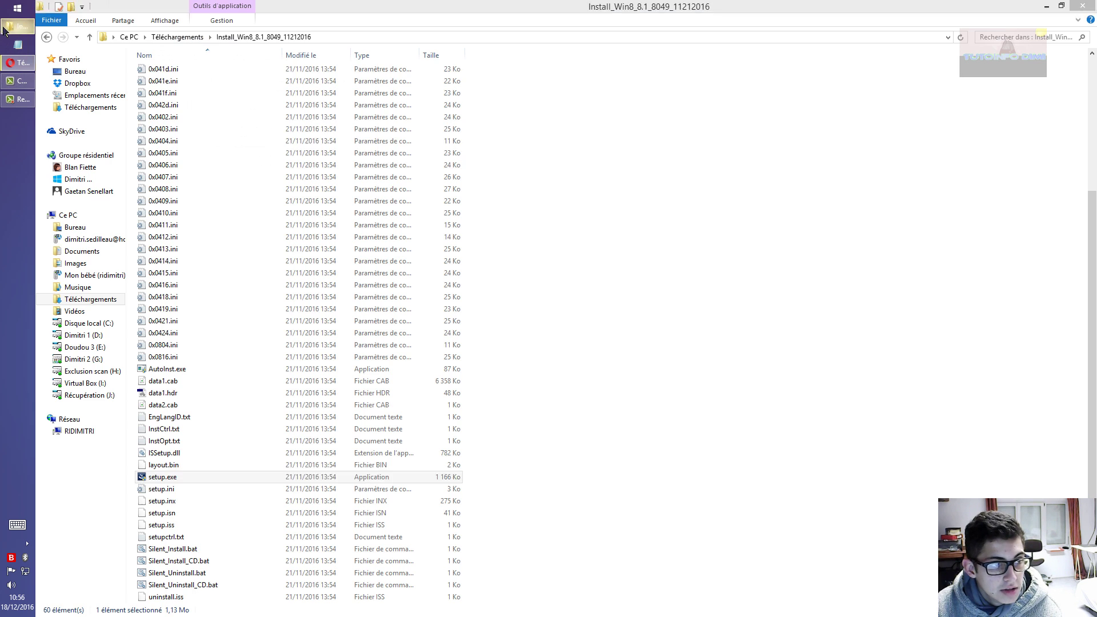
Permanently delete the extracted Install_Win8_8.1_8049_11212016 folder from Téléchargements.
{"action": "left_click", "coordinate": [17, 26]}
{"action": "left_click", "coordinate": [90, 107]}
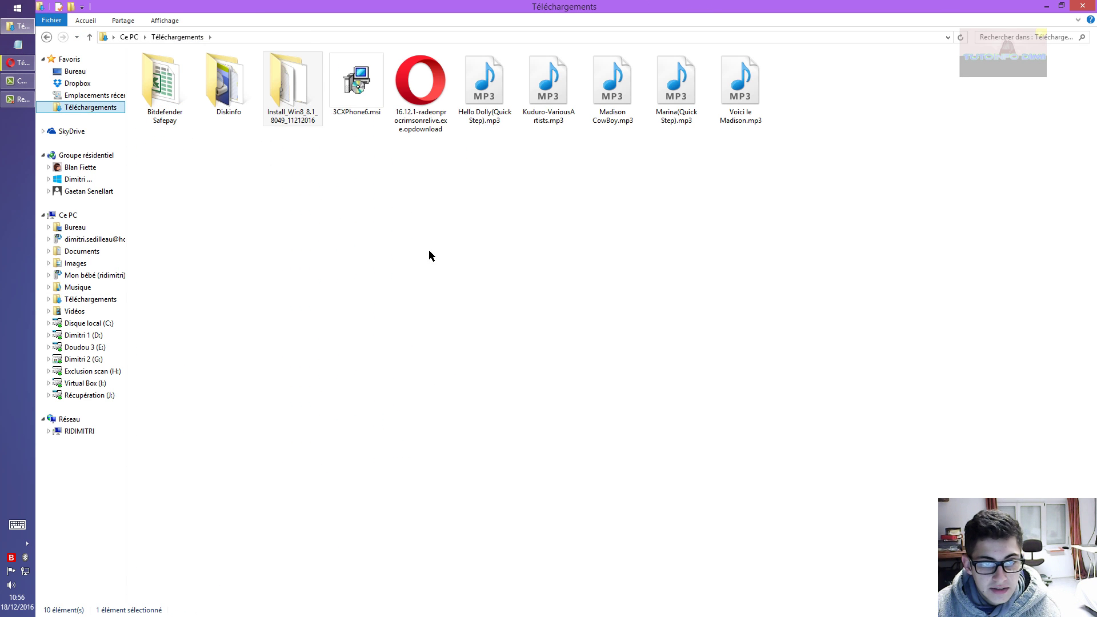
{"action": "left_click", "coordinate": [279, 121]}
{"action": "key", "text": "Delete"}
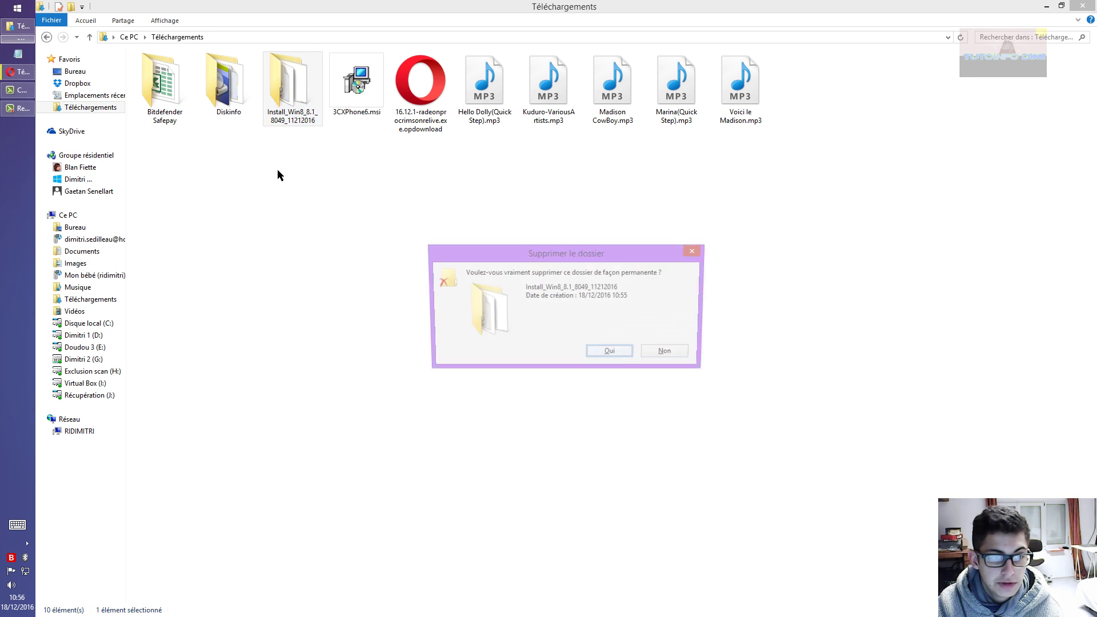
{"action": "key", "text": "Return"}
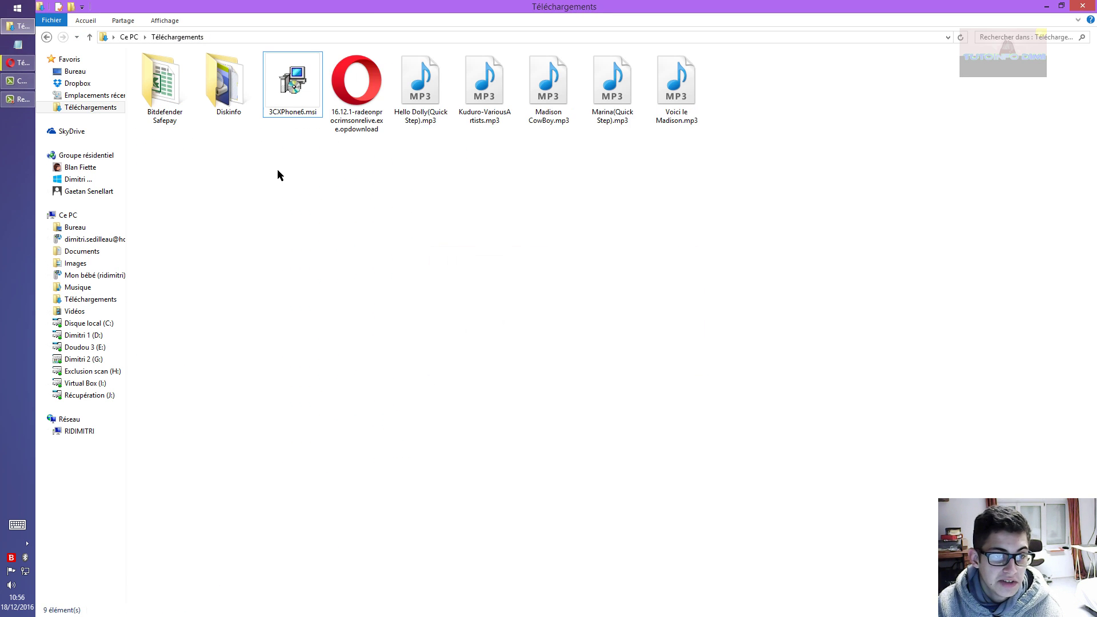
Restart the 16.12.1-radeonprocrimsonrelive.exe download into Téléchargements, and clear the browser and folder windows off the desktop.
{"action": "left_click", "coordinate": [24, 64]}
{"action": "left_click", "coordinate": [1016, 146]}
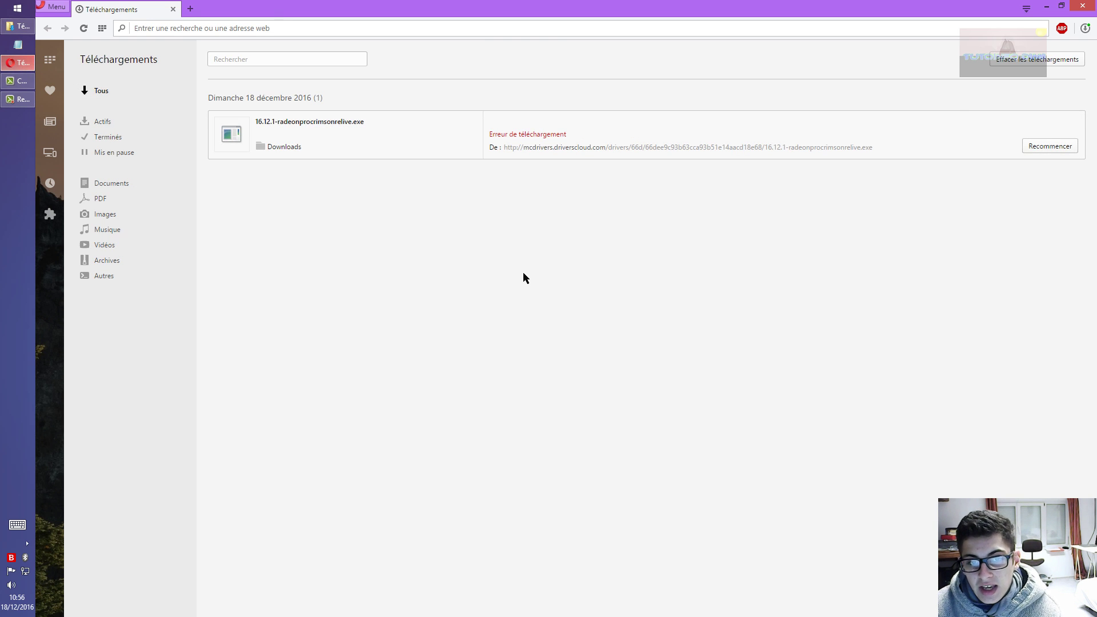
{"action": "left_click", "coordinate": [1040, 147]}
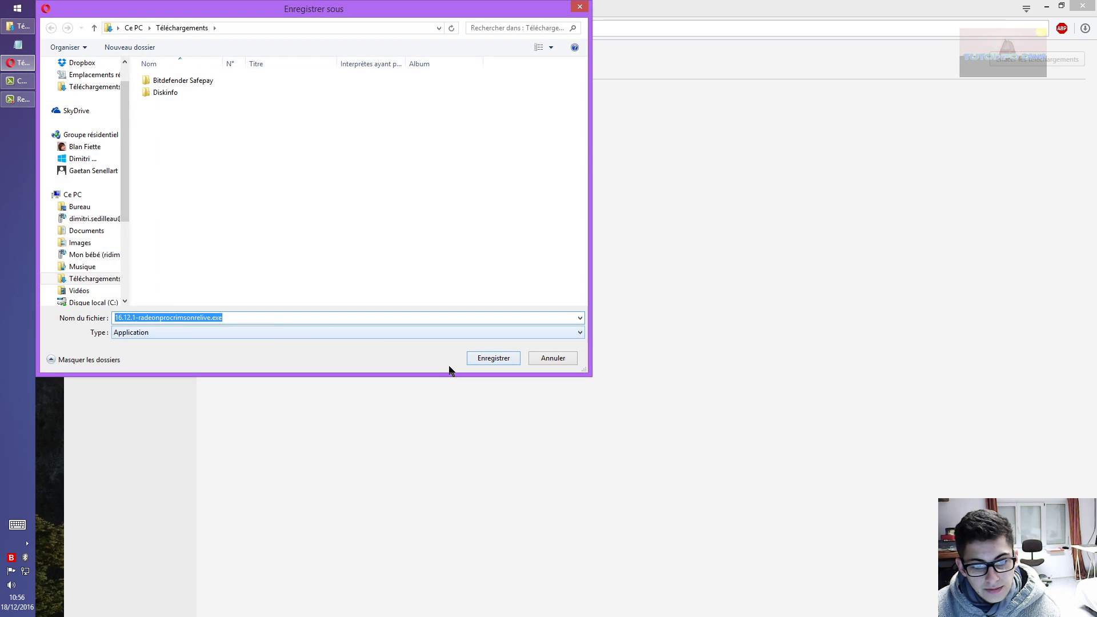
{"action": "key", "text": "Return"}
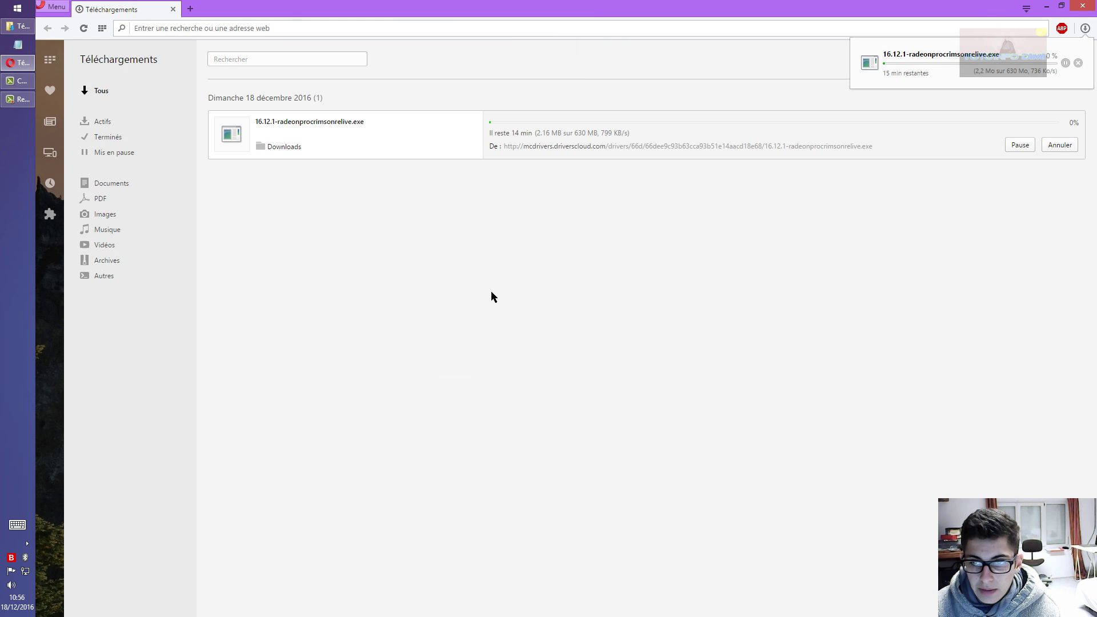
{"action": "left_click", "coordinate": [1046, 6]}
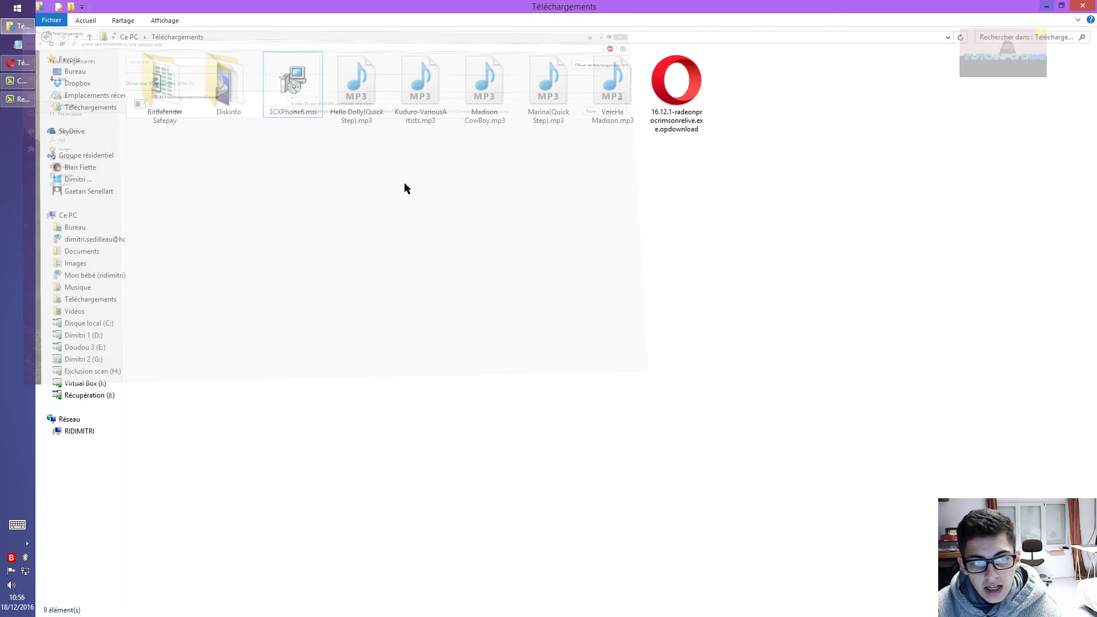
{"action": "left_click", "coordinate": [1084, 6]}
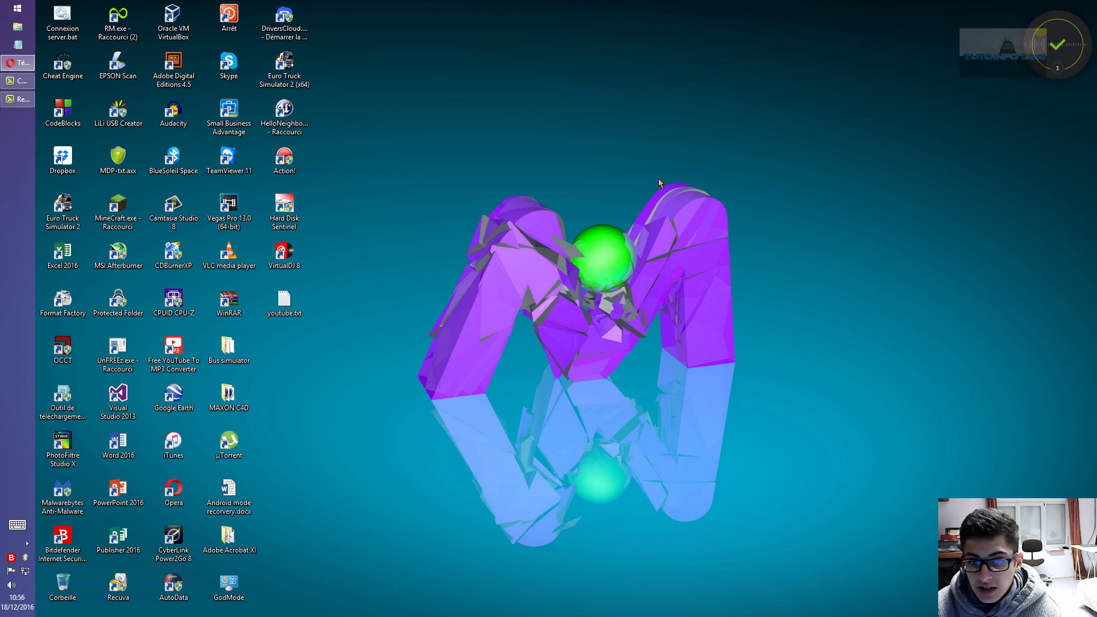
Switch to Bitdefender and view its Antivirus events.
{"action": "left_click", "coordinate": [673, 198]}
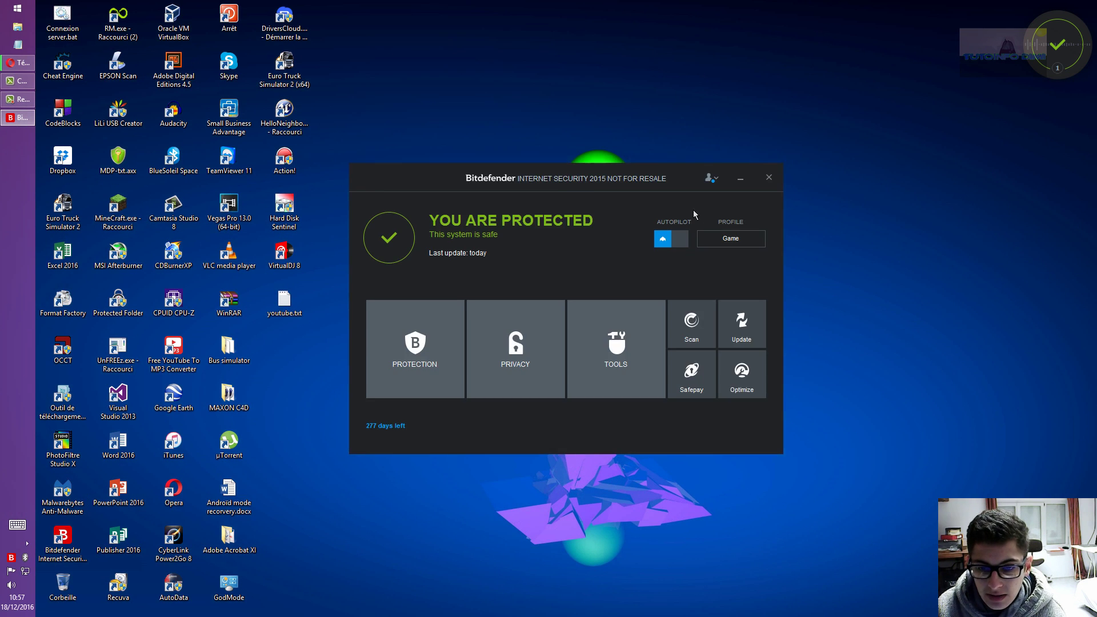
{"action": "left_click", "coordinate": [708, 175]}
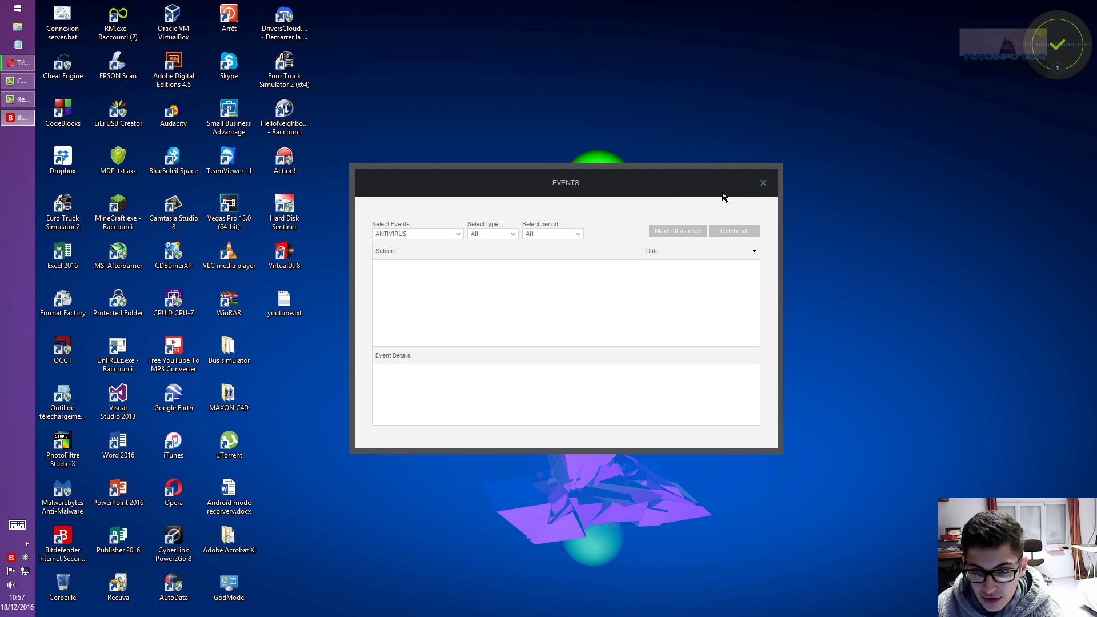
{"action": "left_click", "coordinate": [763, 182]}
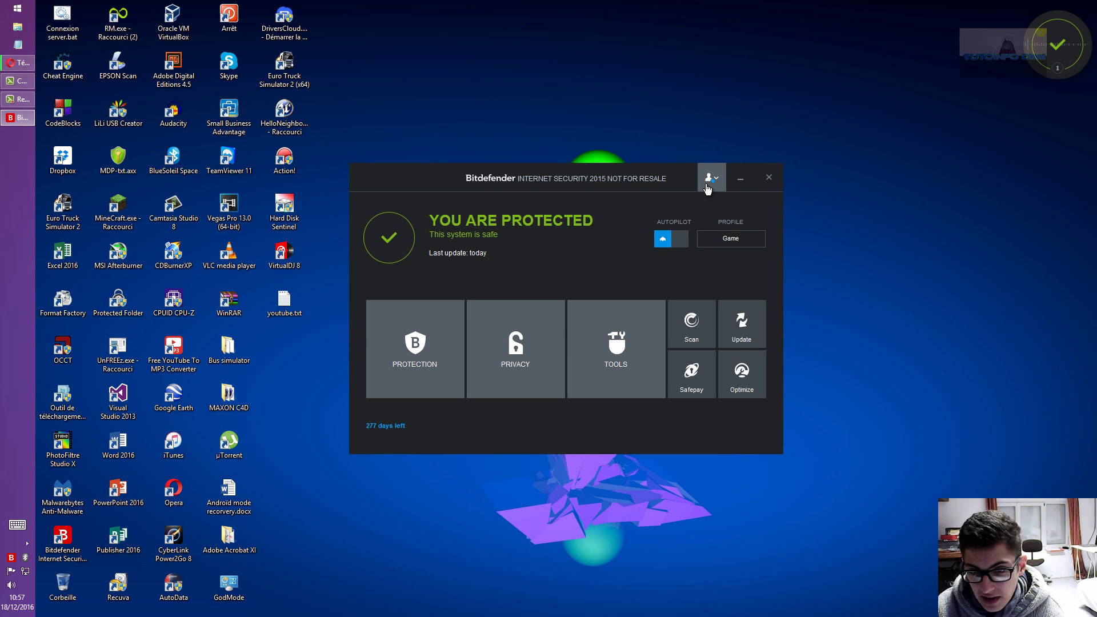
Delete all Update events in Bitdefender, close its window, and switch back to the Opera browser.
{"action": "left_click", "coordinate": [708, 177]}
{"action": "left_click", "coordinate": [698, 252]}
{"action": "left_click", "coordinate": [735, 231]}
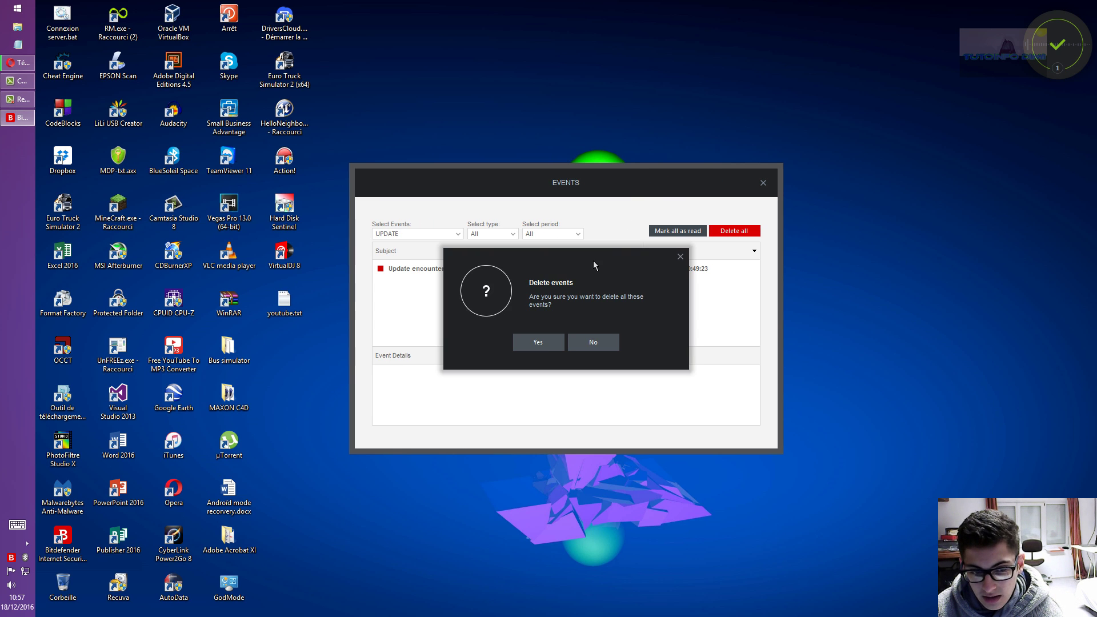
{"action": "left_click", "coordinate": [545, 341]}
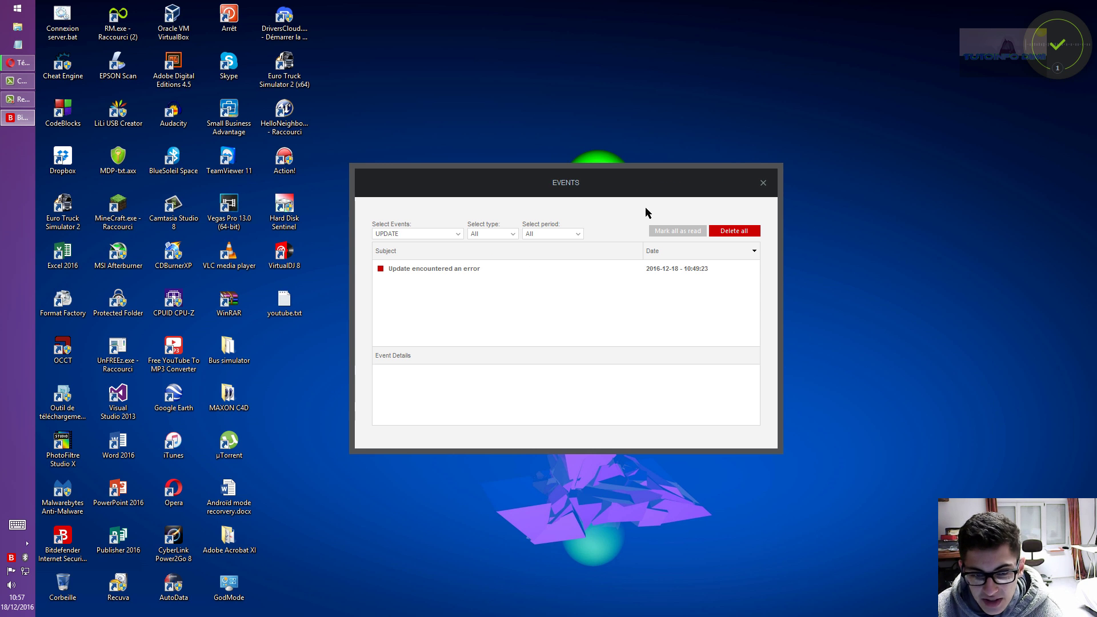
{"action": "left_click", "coordinate": [763, 183]}
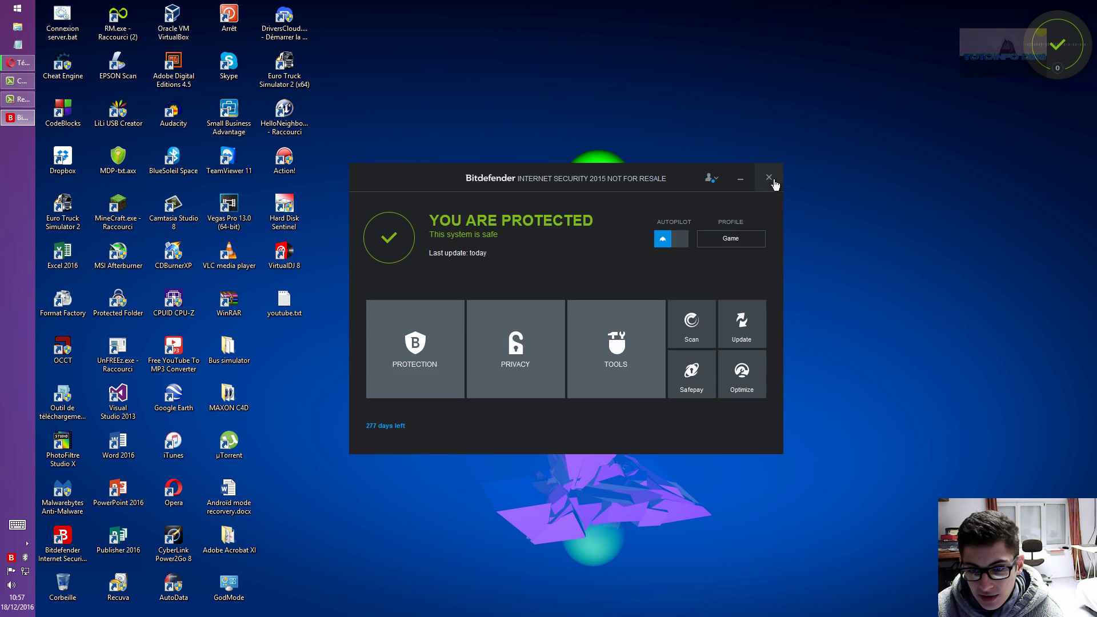
{"action": "left_click", "coordinate": [767, 176]}
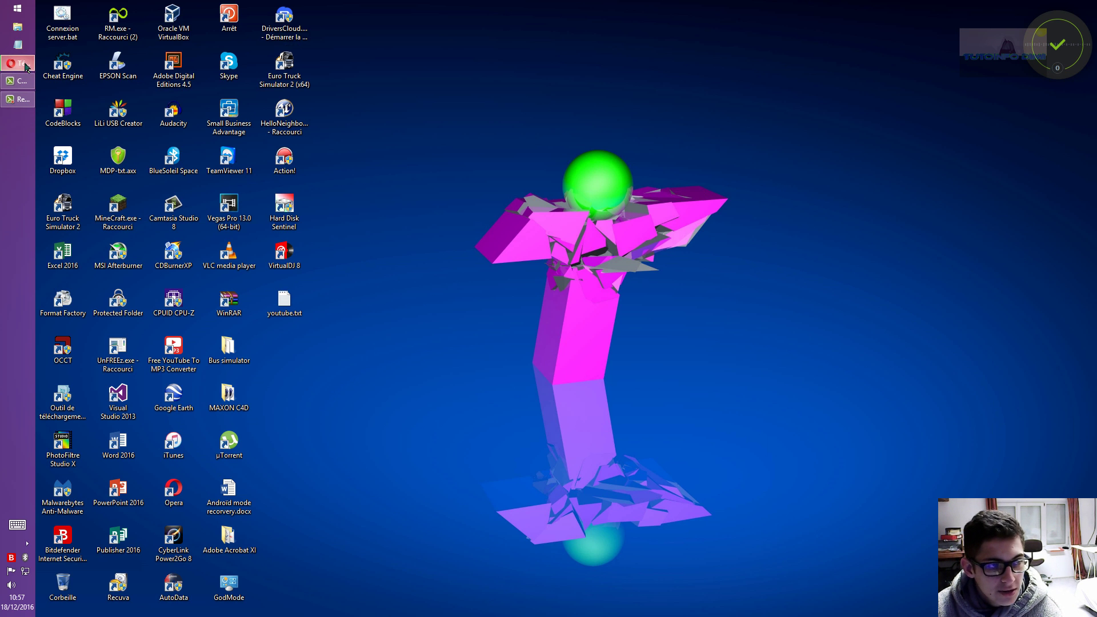
{"action": "left_click", "coordinate": [17, 62]}
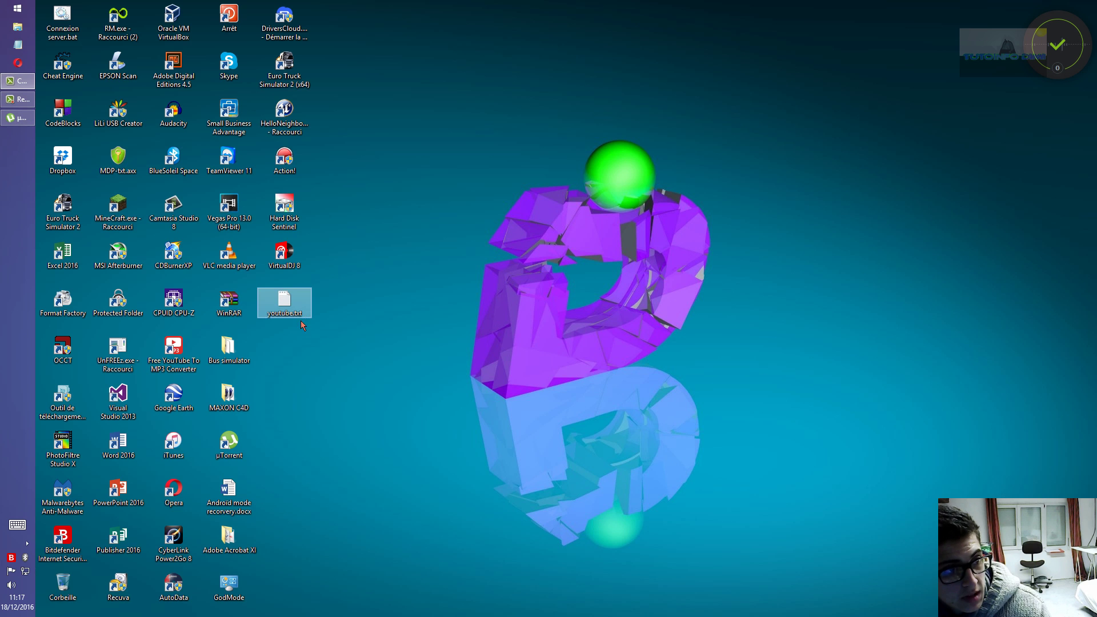
Open the Téléchargements folder in File Explorer and launch the 16.12.1-radeonprocrimsonrelive.exe installer.
{"action": "left_click", "coordinate": [18, 27]}
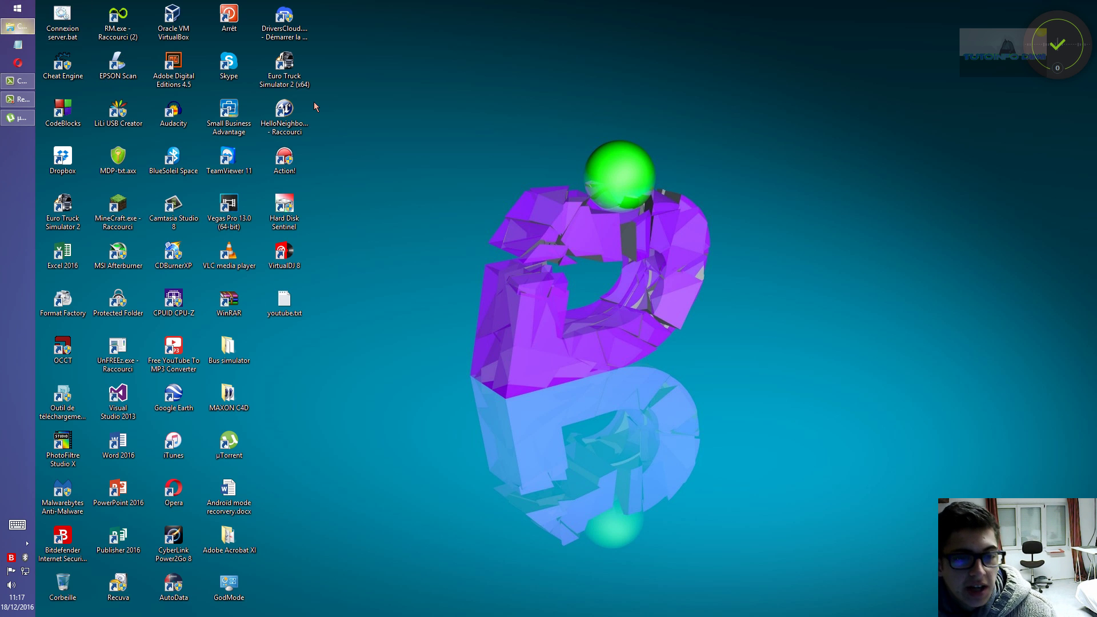
{"action": "left_click", "coordinate": [86, 107]}
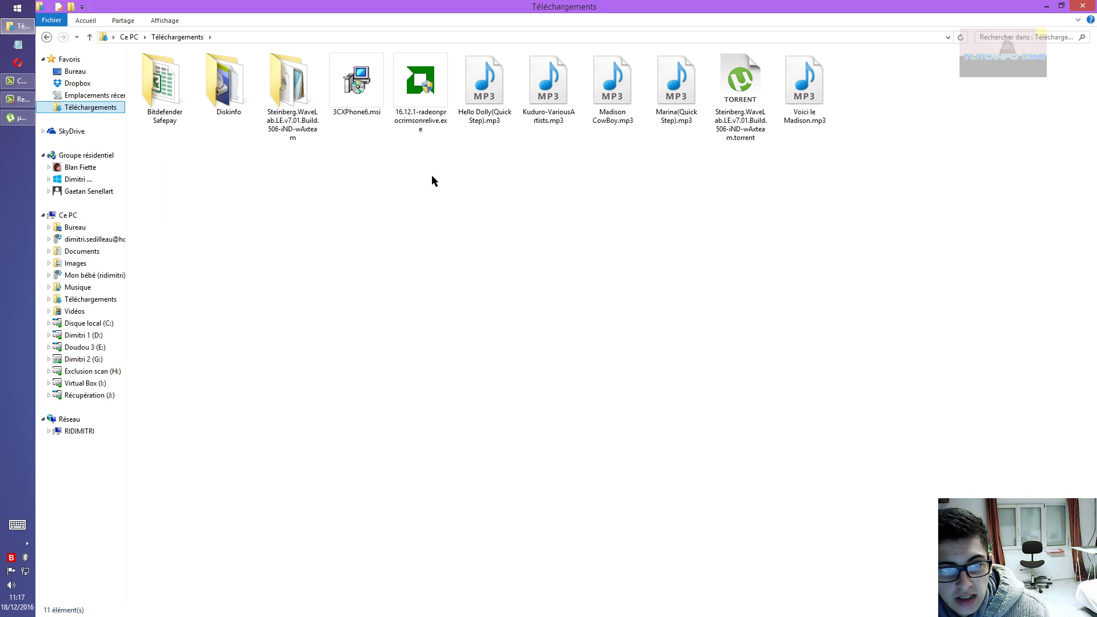
{"action": "left_click", "coordinate": [429, 119]}
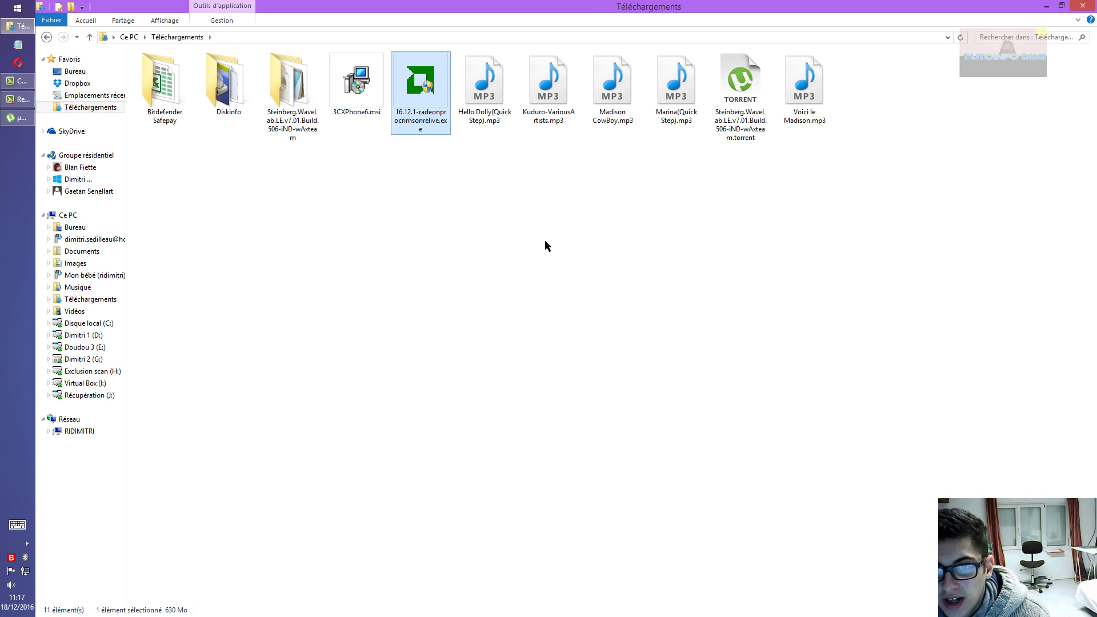
{"action": "left_click", "coordinate": [742, 135]}
{"action": "left_click", "coordinate": [792, 234]}
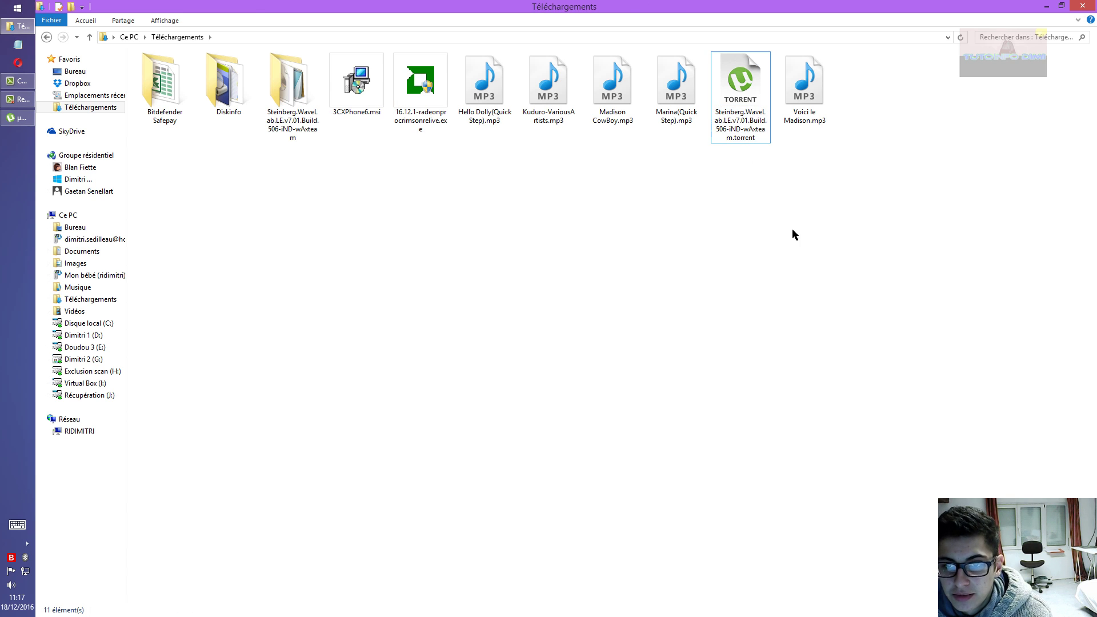
{"action": "double_click", "coordinate": [420, 127]}
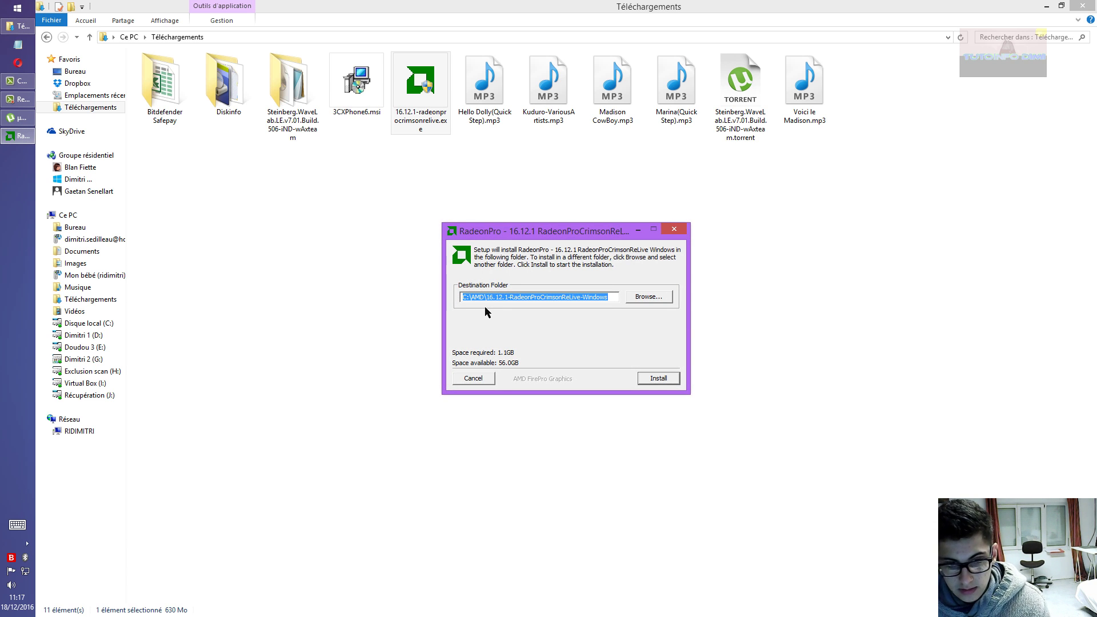
Extract the setup files to the default AMD destination folder and run the quick installation (Installation rapide) of local driver 16.50.2001.
{"action": "key", "text": "Return"}
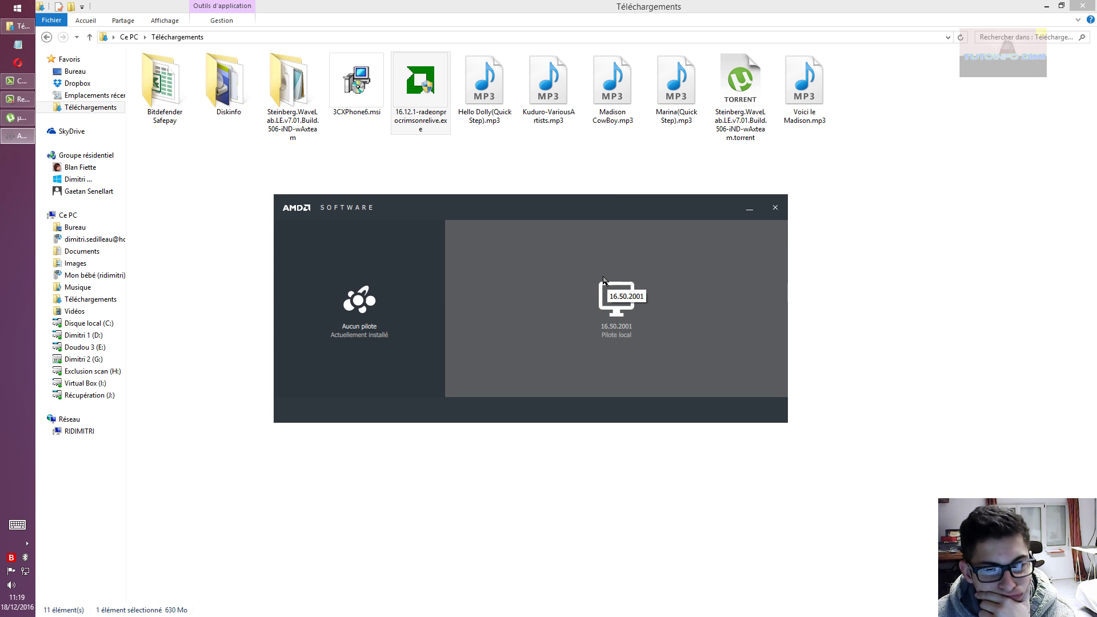
{"action": "left_click", "coordinate": [604, 280]}
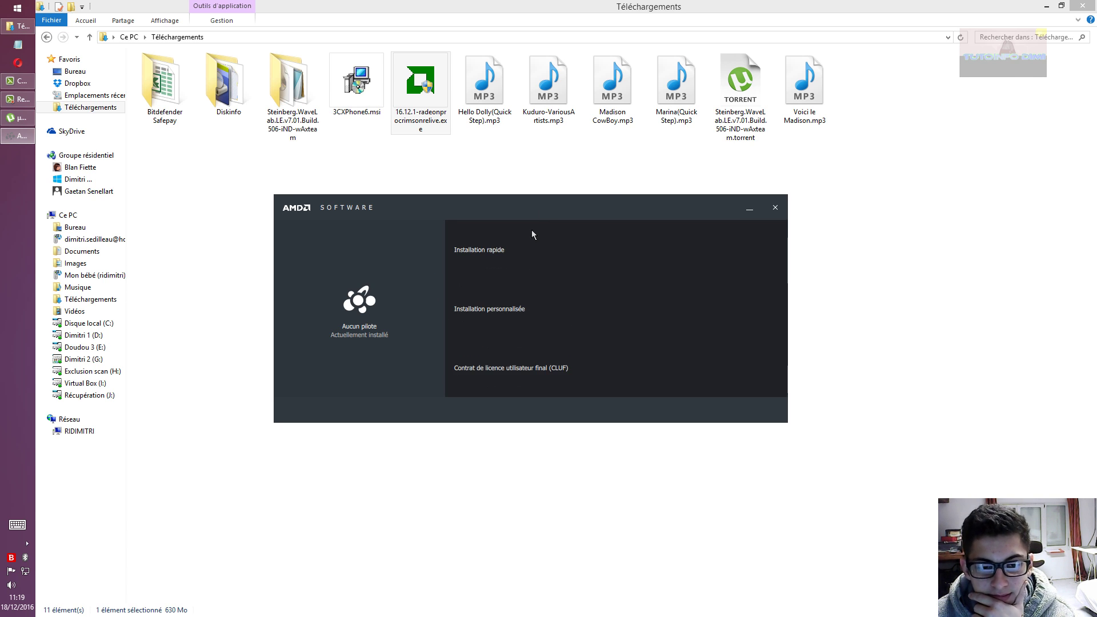
{"action": "left_click", "coordinate": [516, 240]}
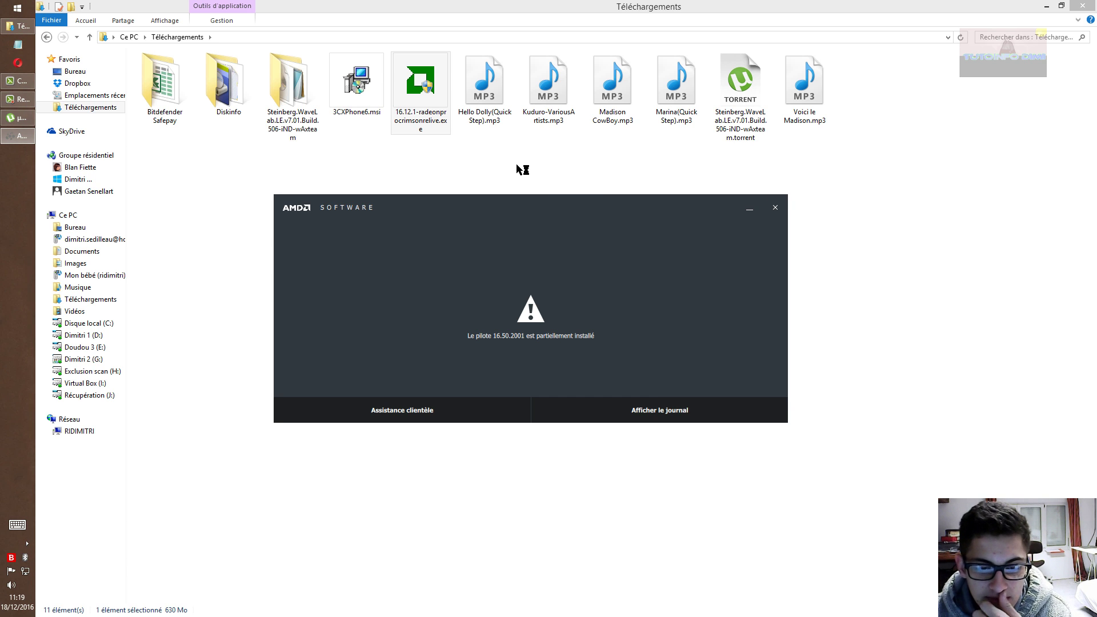
View the AMD installation log, then close the log and the AMD installer.
{"action": "left_click", "coordinate": [542, 411]}
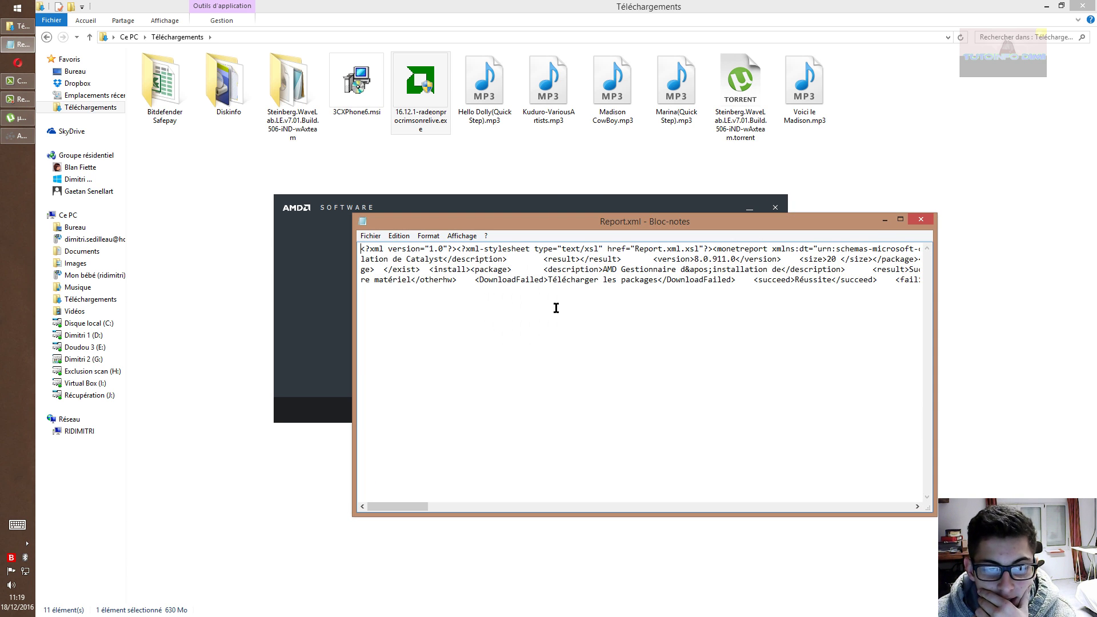
{"action": "left_click", "coordinate": [927, 220]}
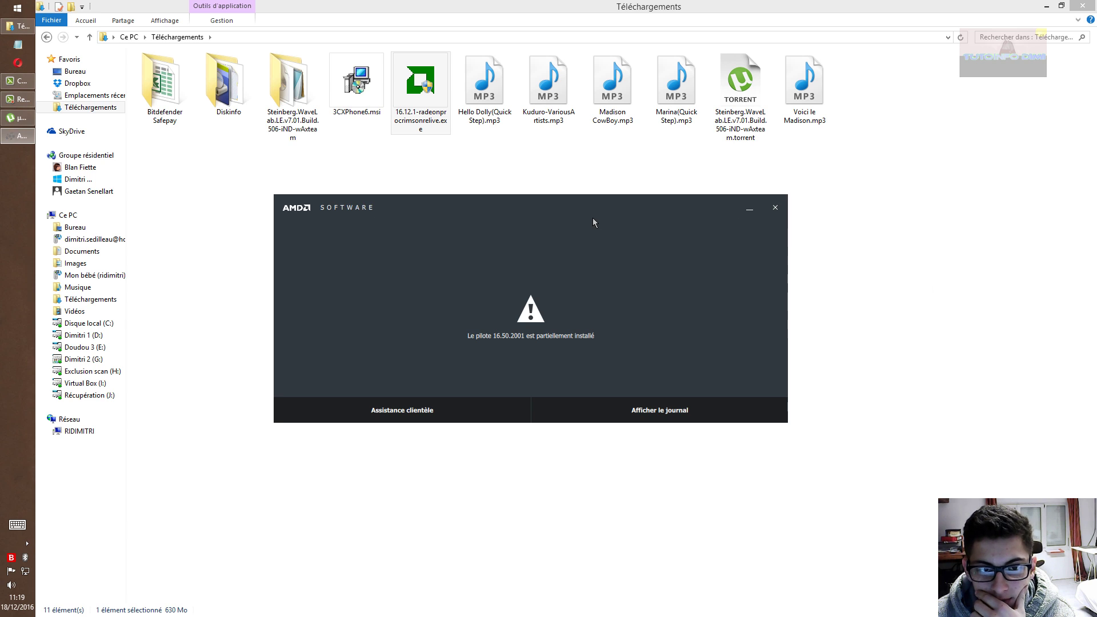
{"action": "key", "text": "alt+F4"}
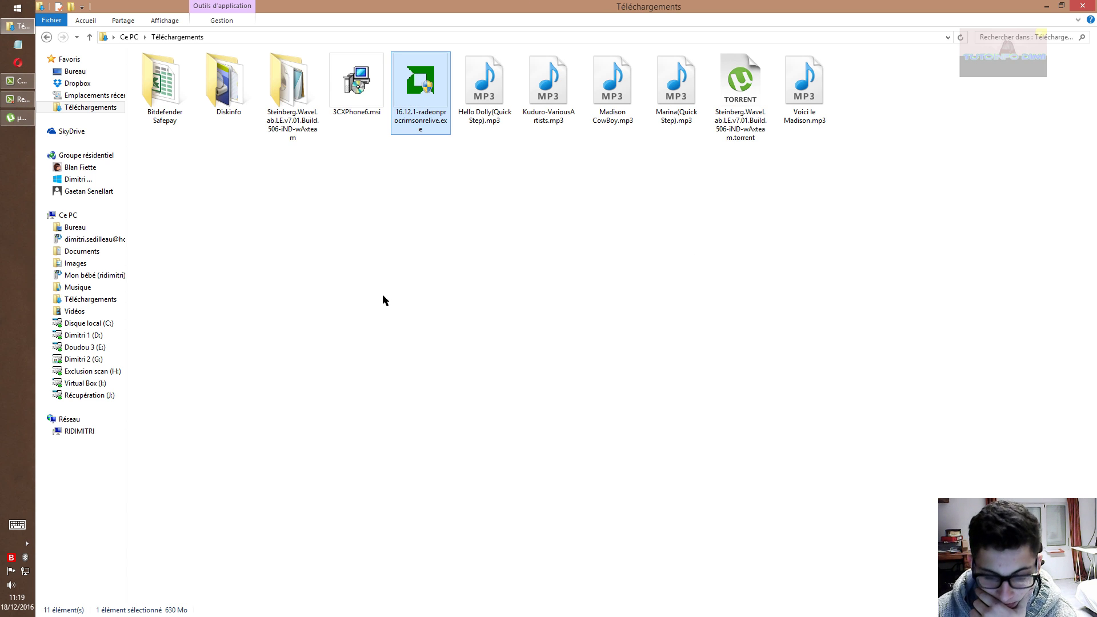
Permanently delete 16.12.1-radeonprocrimsonrelive.exe from Téléchargements and close the folder window.
{"action": "key", "text": "shift+Delete"}
{"action": "key", "text": "Return"}
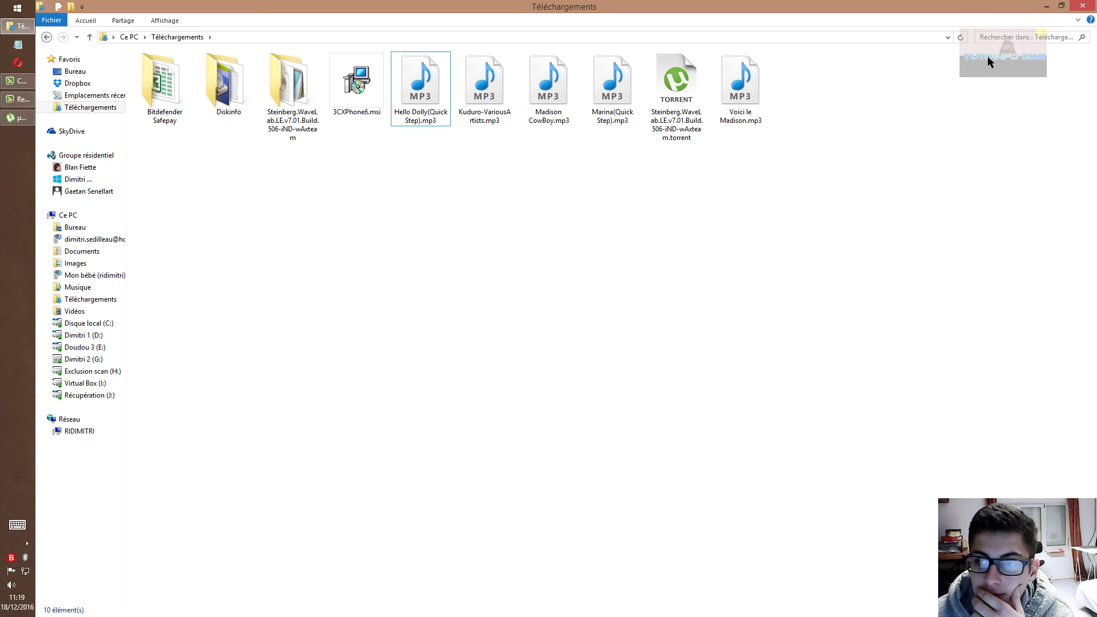
{"action": "left_click", "coordinate": [1082, 7]}
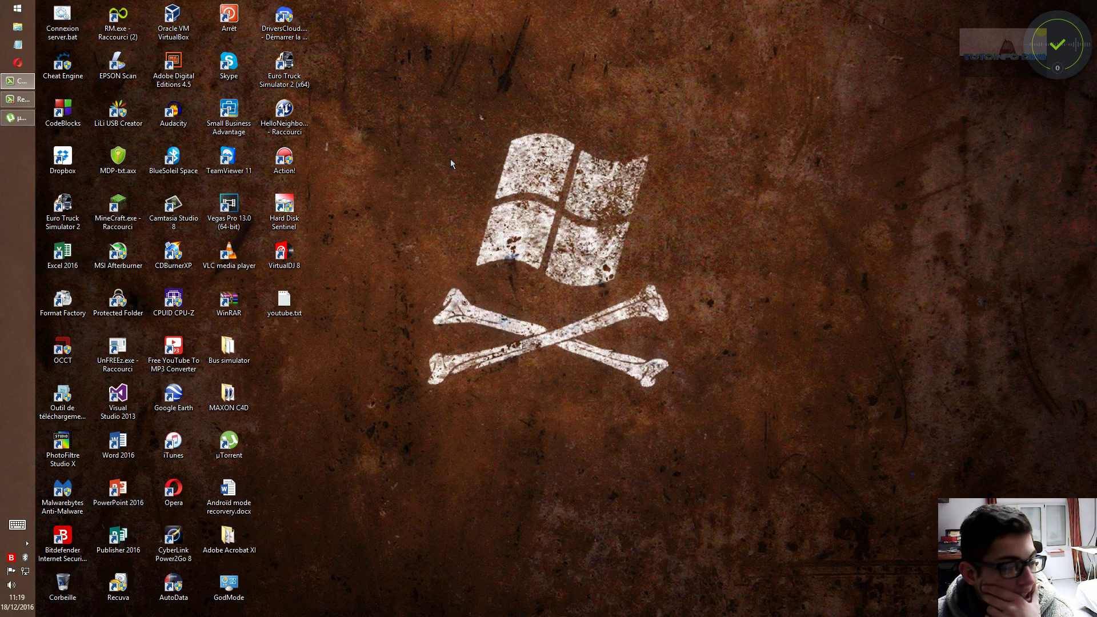